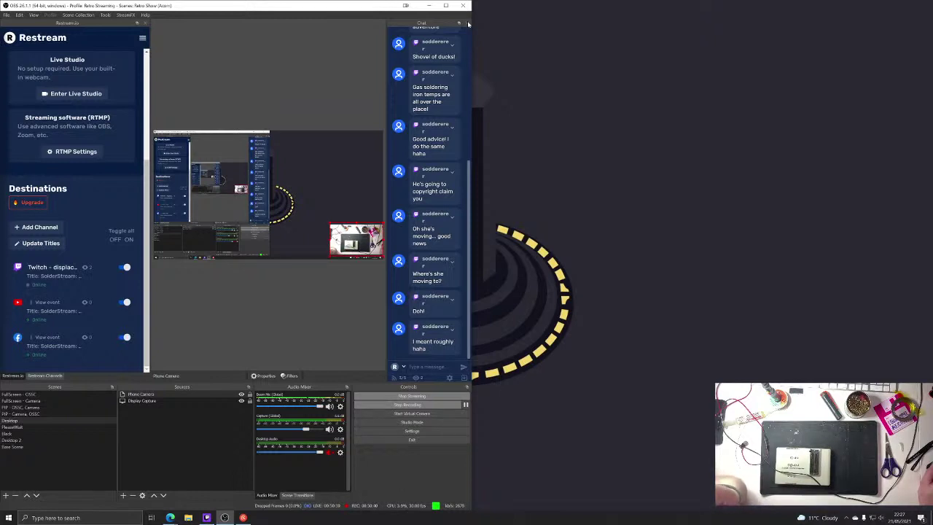
Step: Close the Chat dock in the streaming program and minimise its window to clear the desktop
click(467, 24)
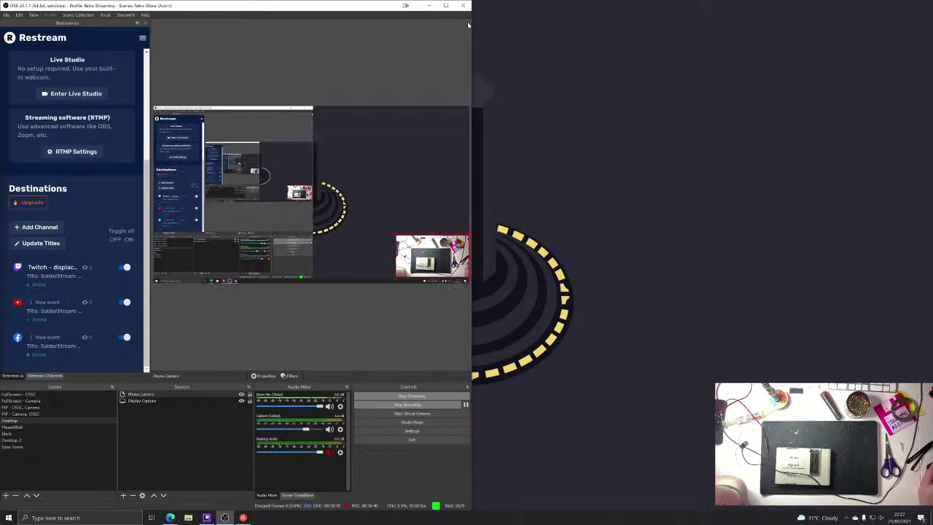
click(428, 6)
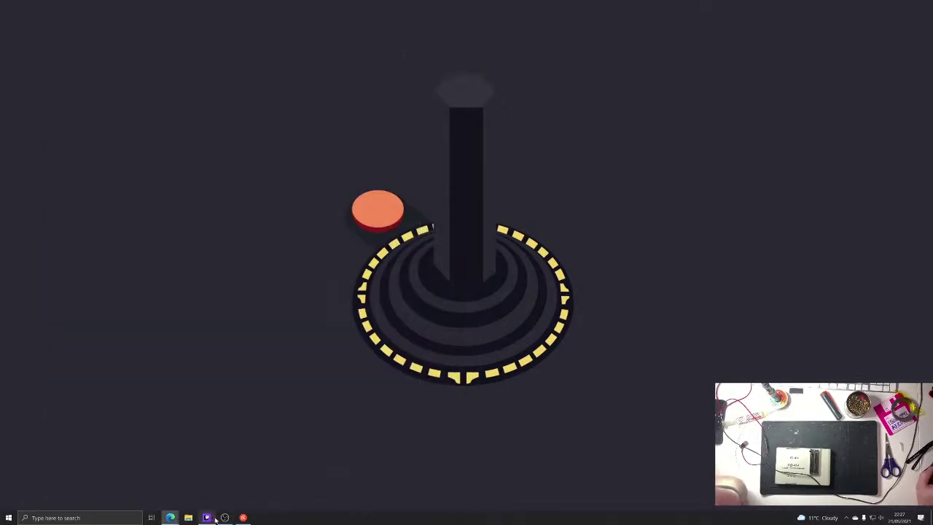
mouse_move(222, 520)
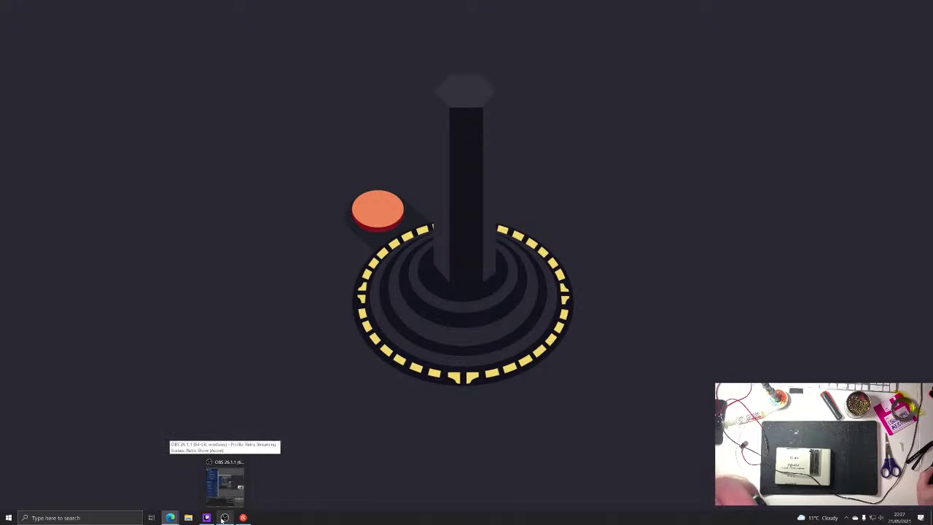
click(222, 518)
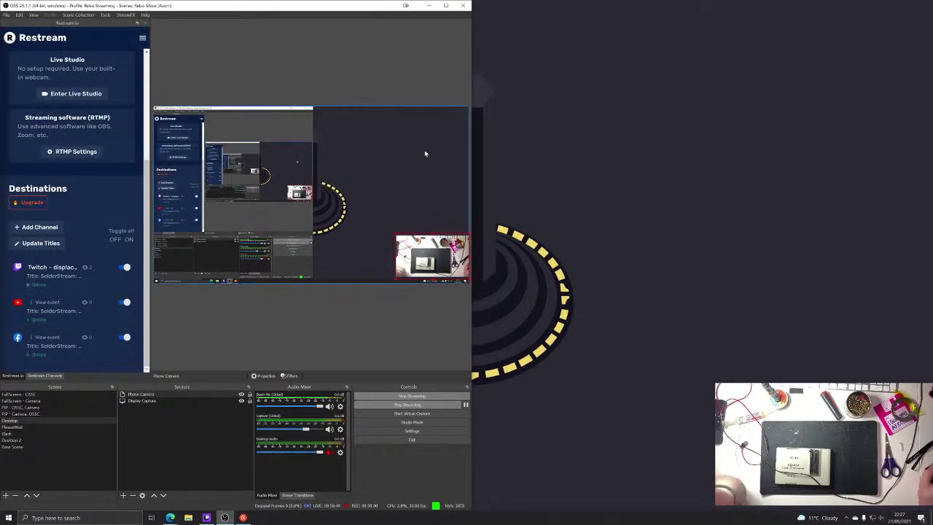
click(425, 7)
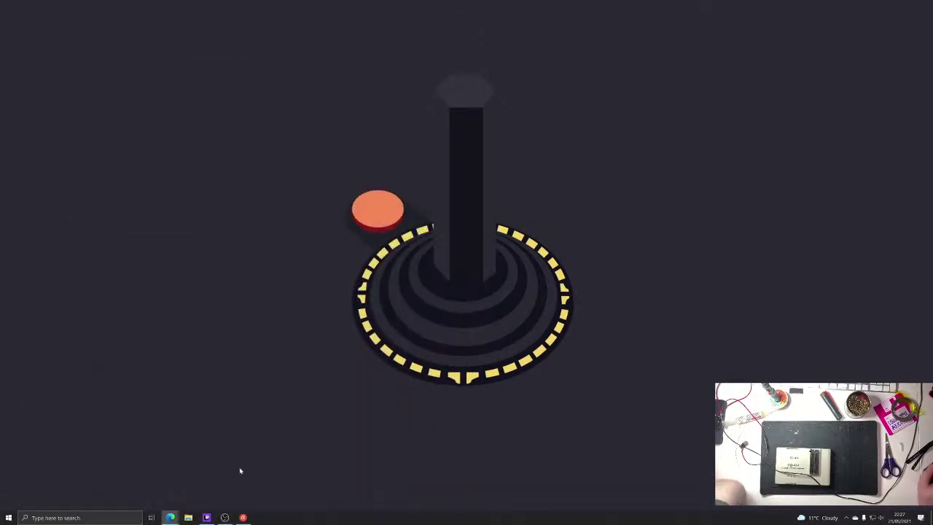
Step: Reveal the hidden desktop icons and start the USBPrg chip programmer
double_click(253, 428)
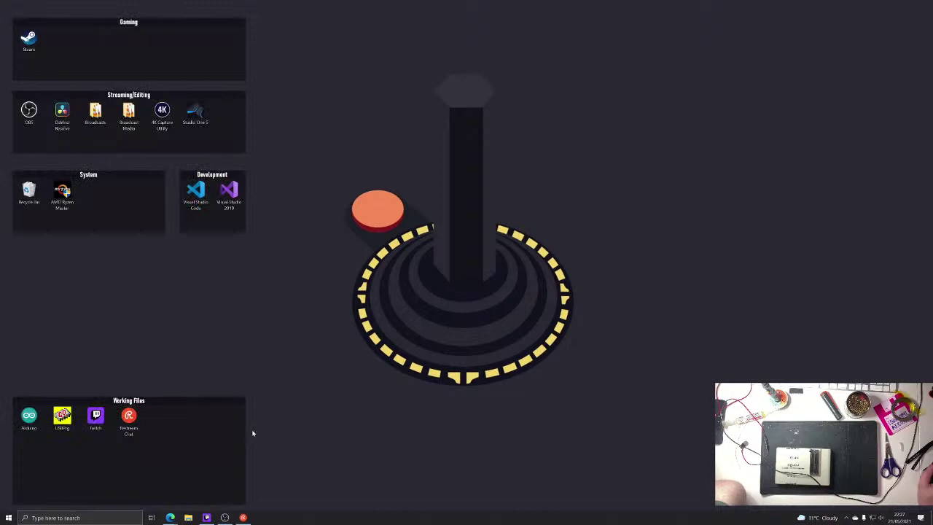
double_click(72, 427)
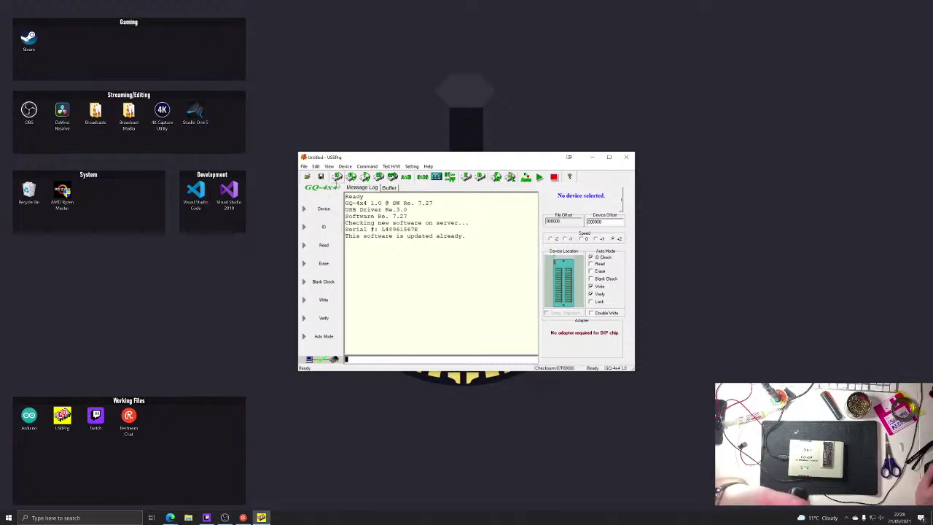
click(307, 177)
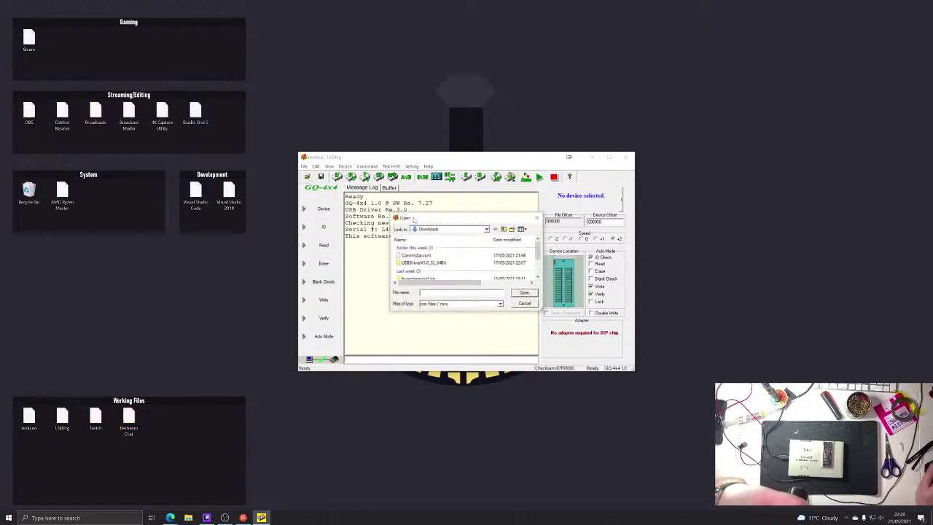
drag(453, 221, 248, 235)
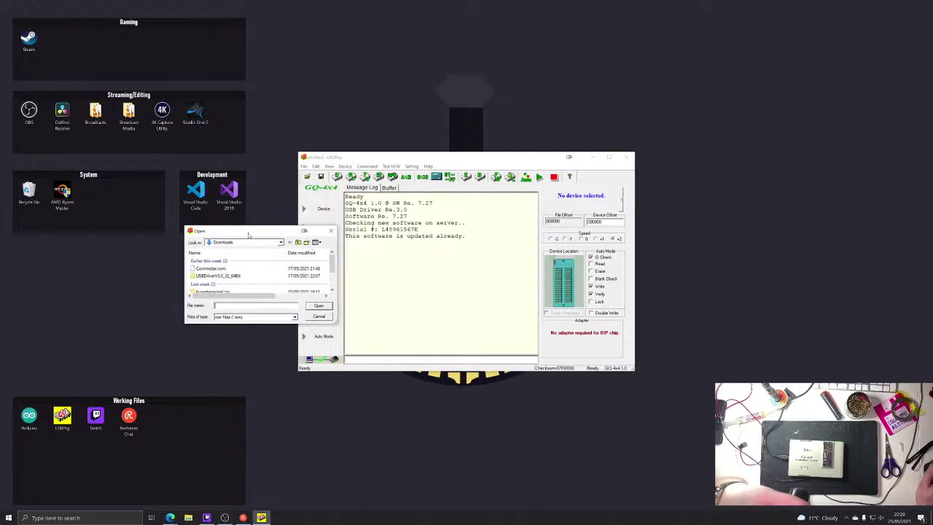
drag(337, 323, 501, 407)
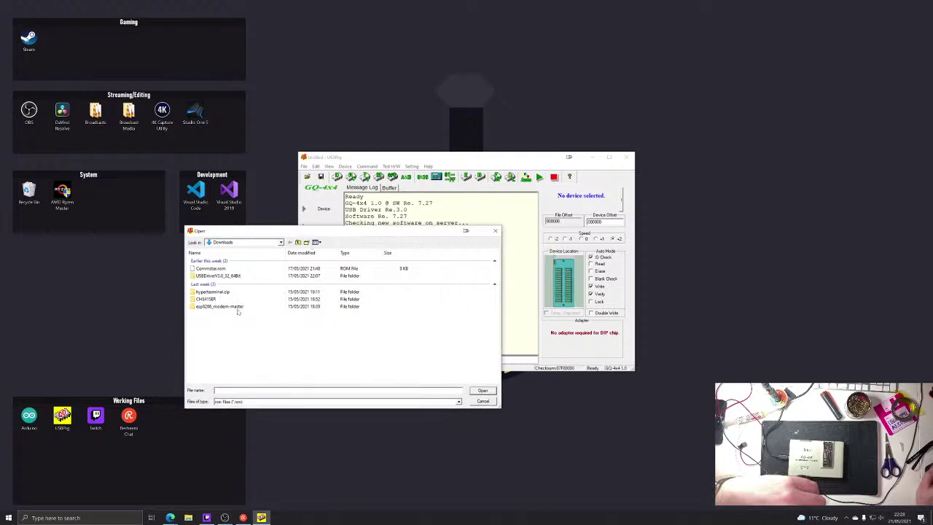
double_click(211, 269)
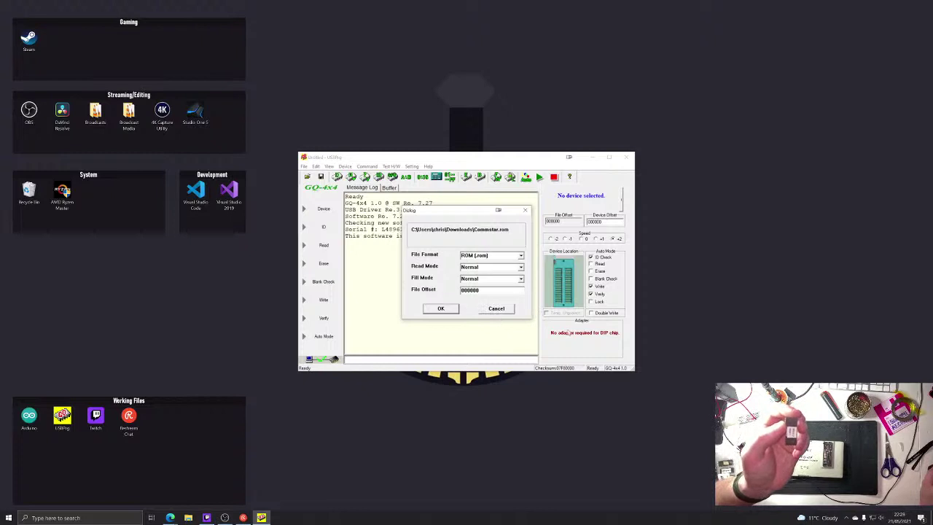
click(509, 309)
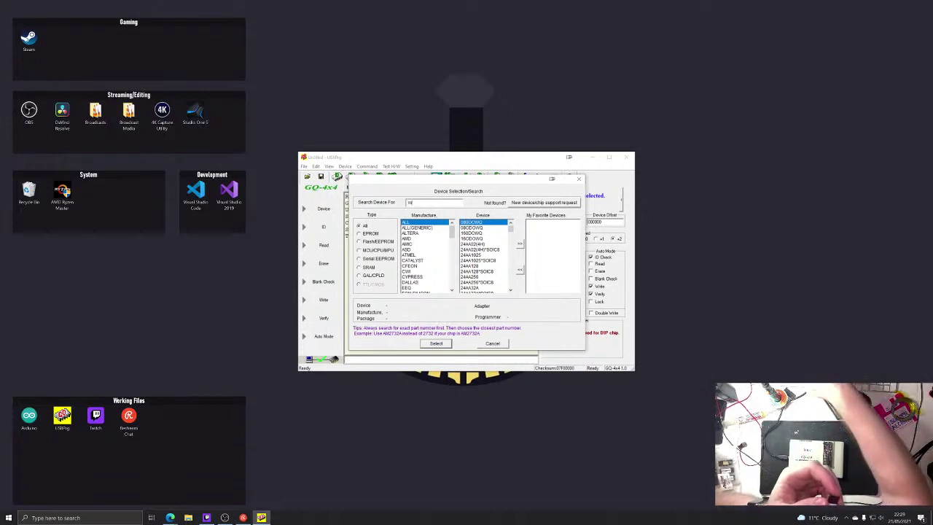
Step: Search the device list for m5l27128 and select the M5L27128 as the chip to work with
text(m5l2)
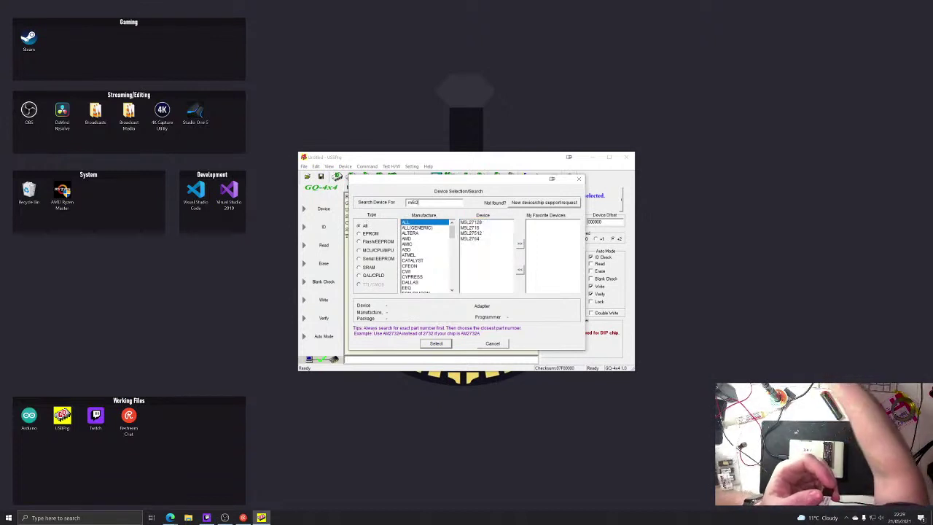
text(7128)
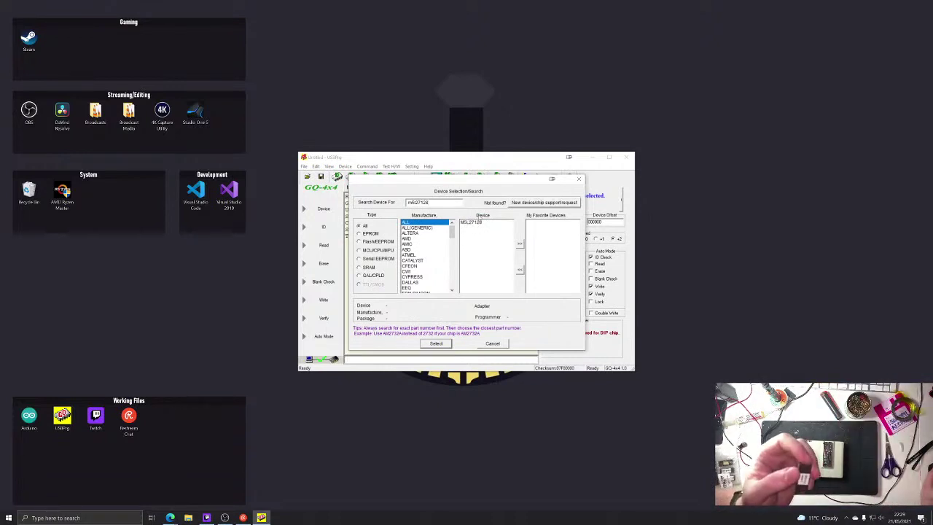
double_click(472, 221)
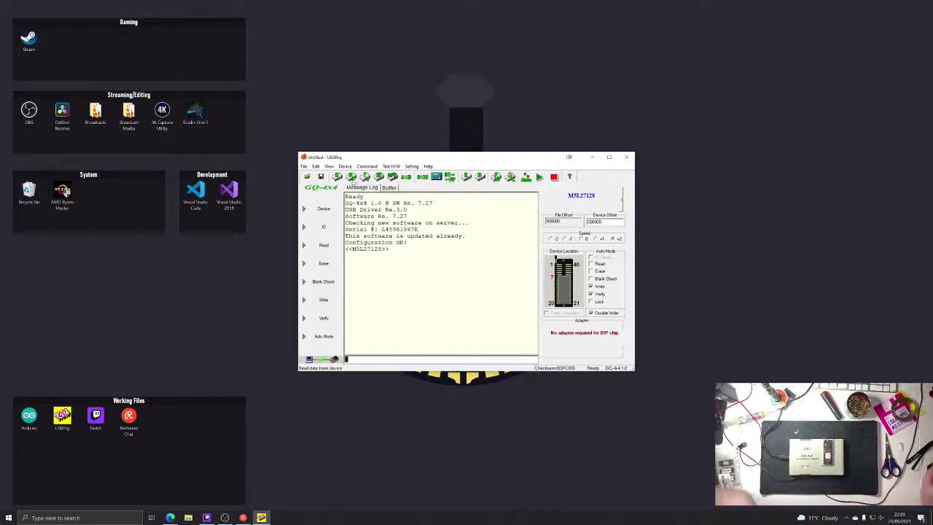
Step: Read the M5L27128 chip into the buffer and view its hex contents in an enlarged programmer window
click(350, 184)
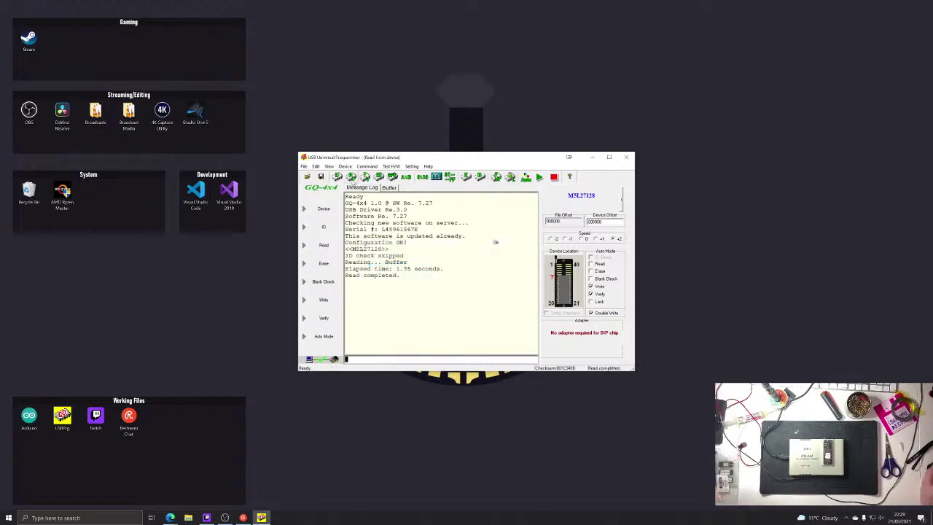
click(389, 187)
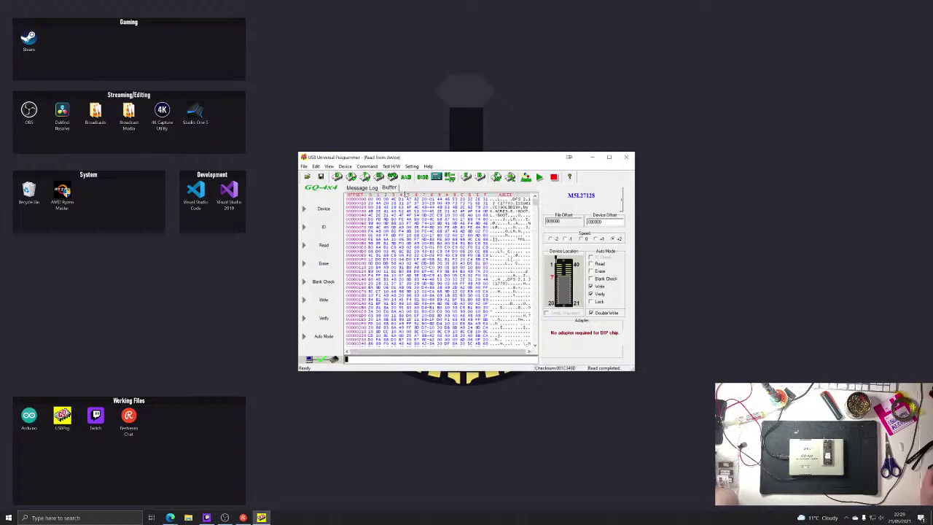
drag(296, 154, 162, 73)
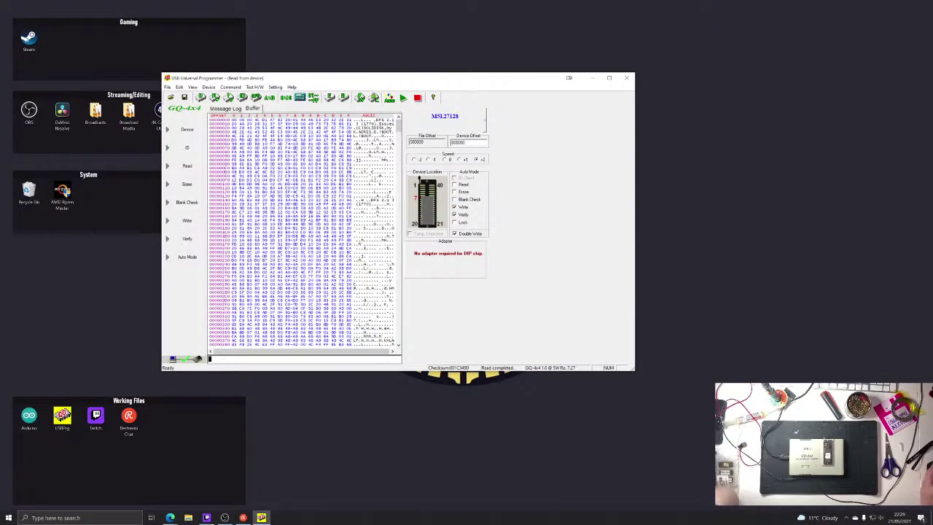
mouse_move(398, 125)
mouse_down()
mouse_move(407, 348)
mouse_move(401, 124)
mouse_up()
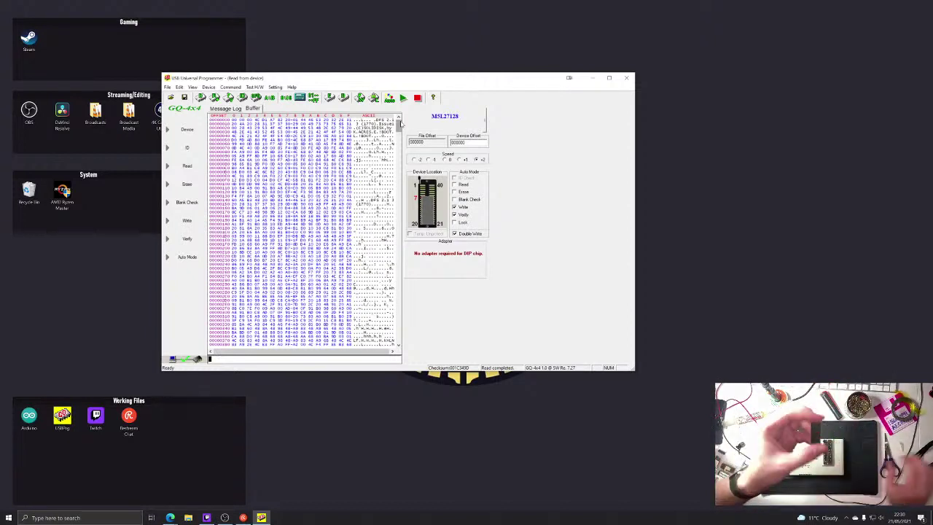
Step: Search the device list for at28c256 and select the AT28C256 as the target chip
click(199, 98)
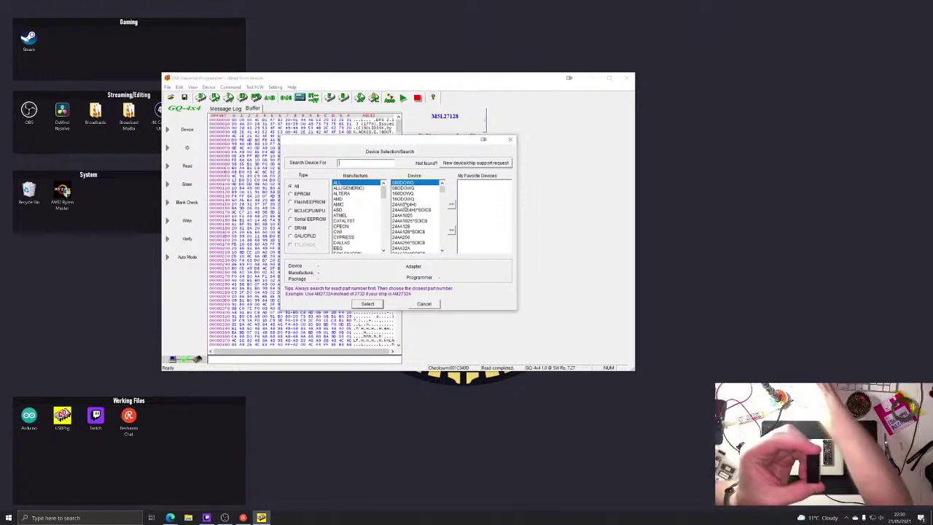
text(at28)
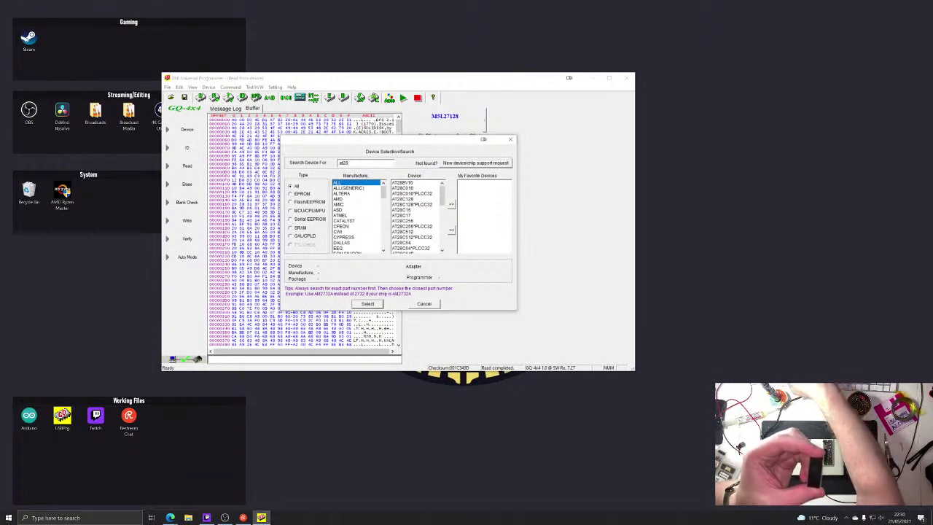
text(c)
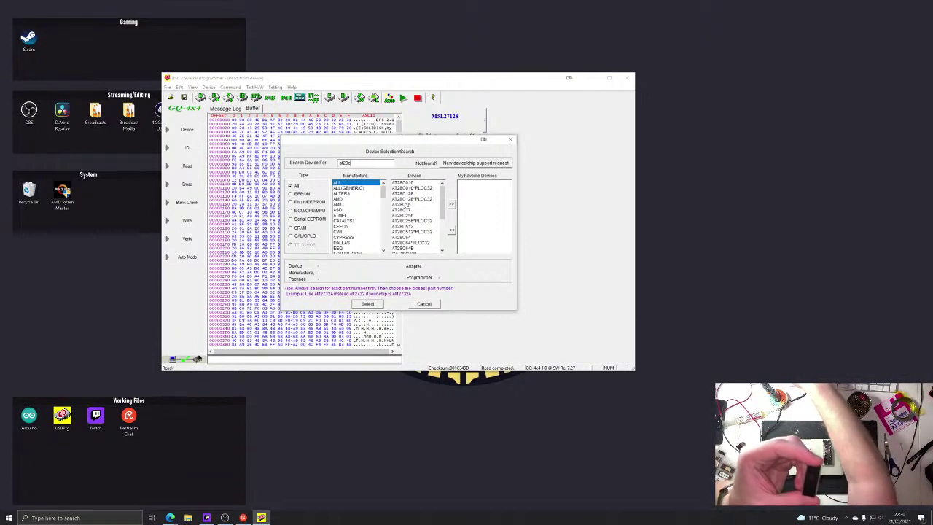
text(256)
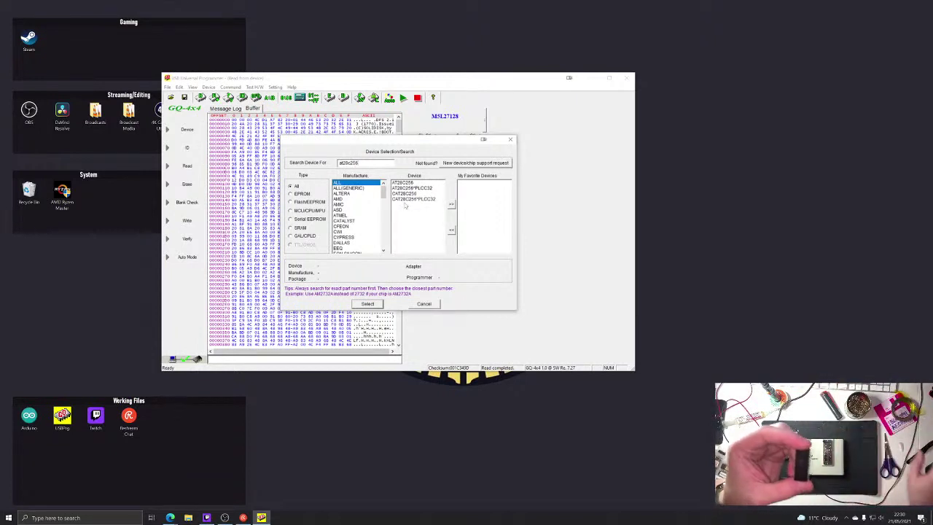
double_click(413, 183)
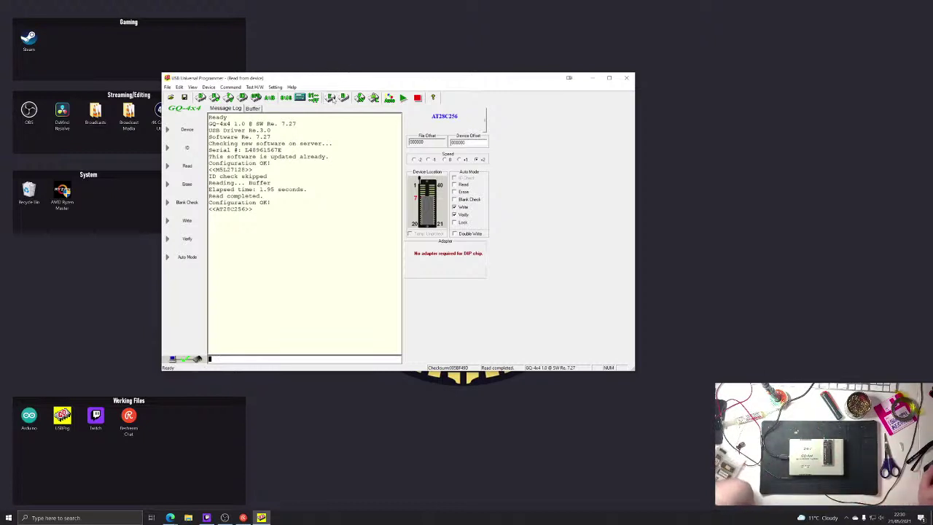
Step: Erase the AT28C256 chip and show the buffer contents again
click(329, 98)
click(378, 237)
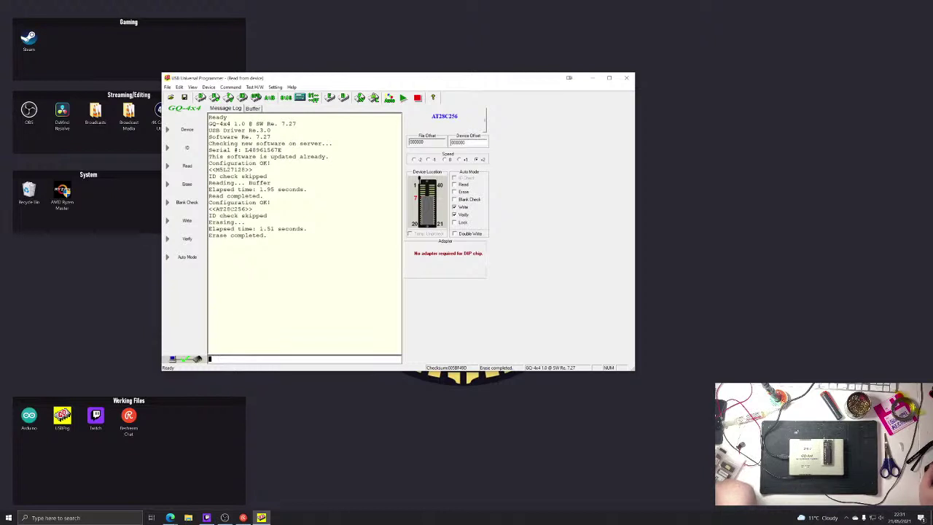
click(252, 108)
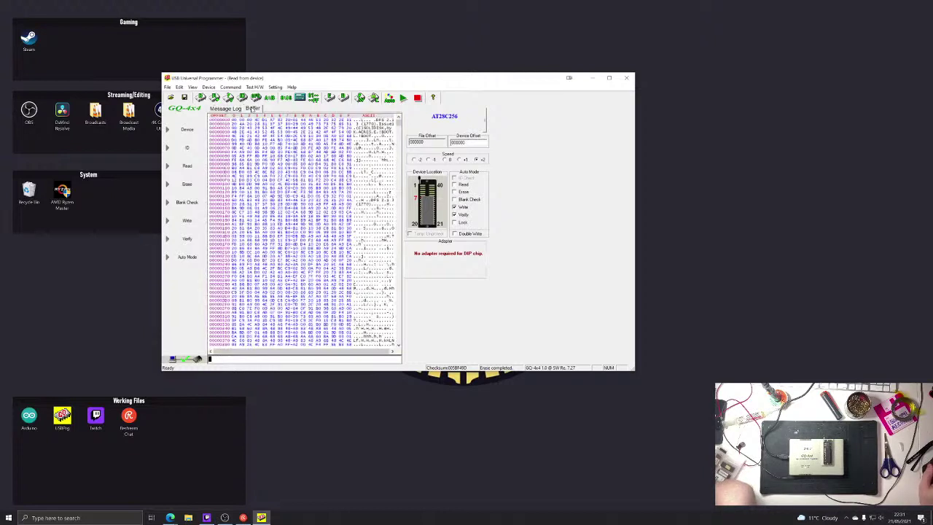
Step: Load Commstar.rom from Downloads into the buffer in ROM format with normal read and fill modes and file offset 000000
click(171, 97)
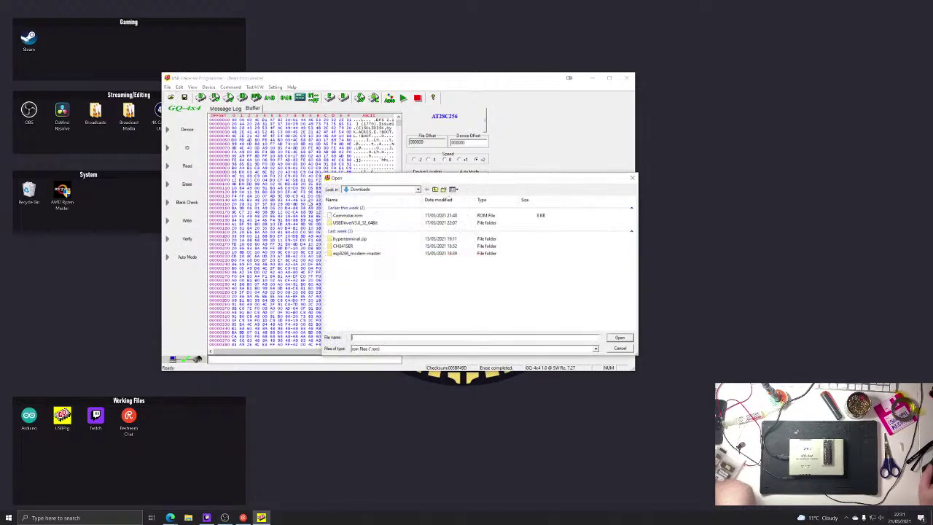
double_click(379, 219)
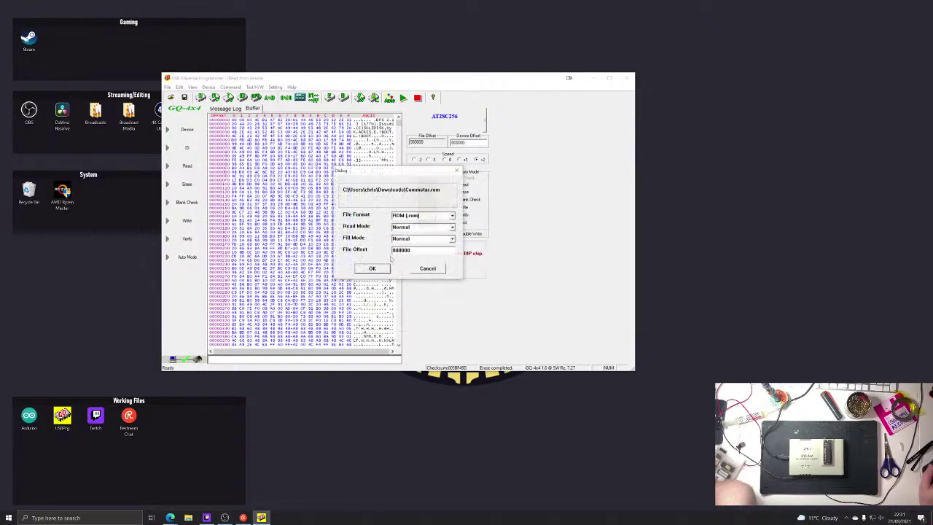
click(385, 270)
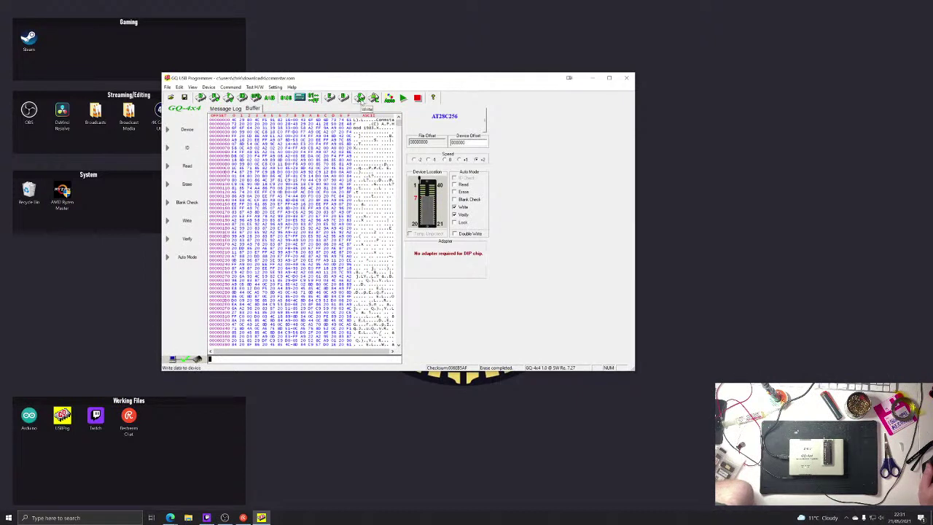
Step: Try to write the buffer to the AT28C256 chip at speeds +2, -2 and -1
click(361, 100)
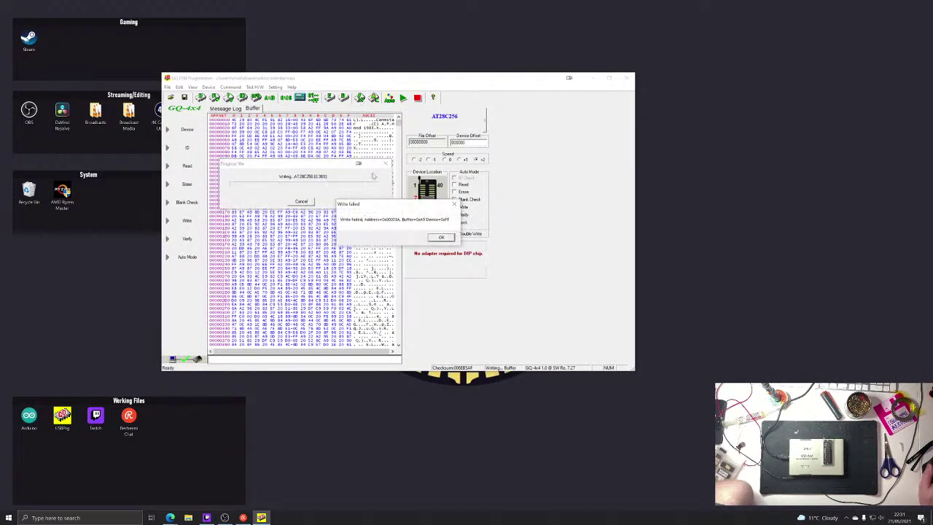
click(434, 238)
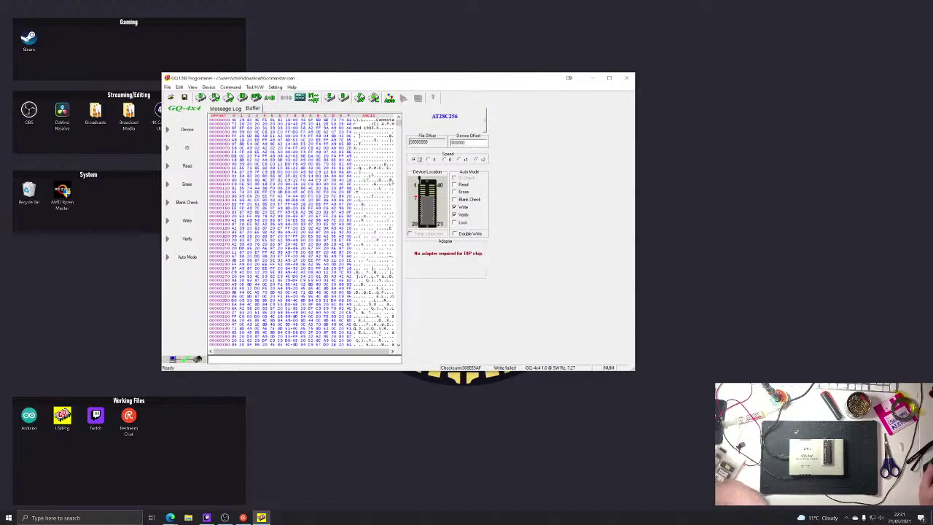
click(360, 100)
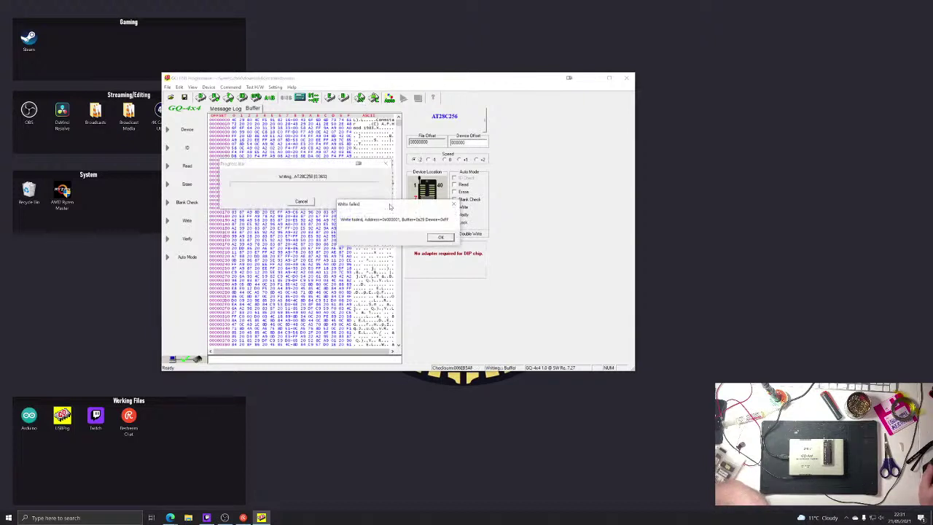
click(436, 239)
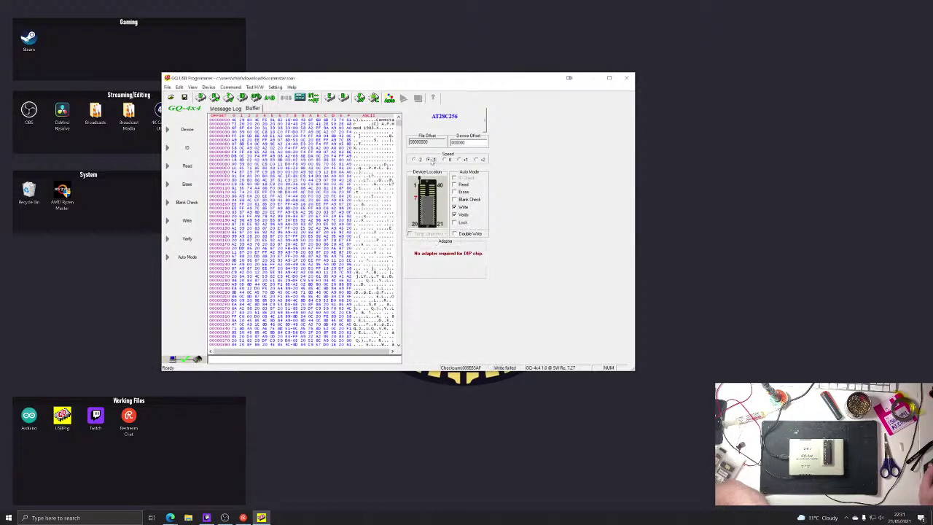
click(360, 100)
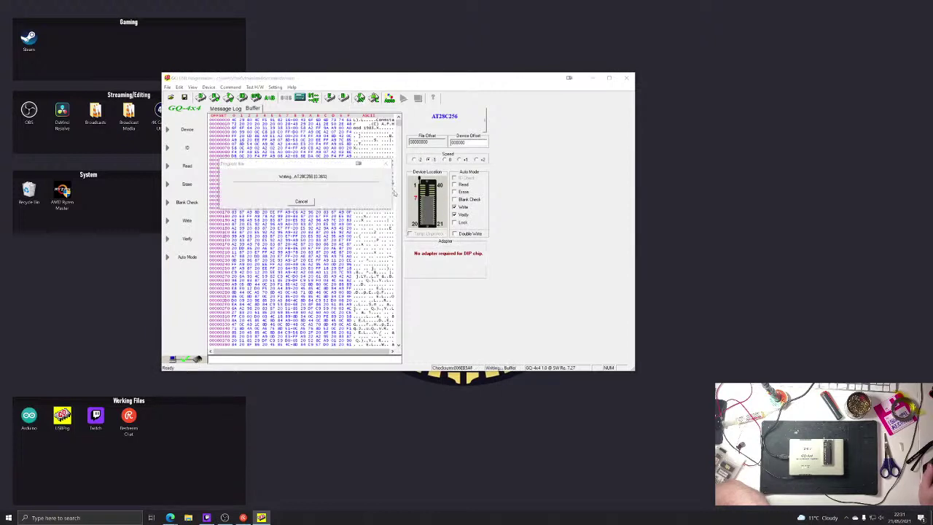
click(435, 240)
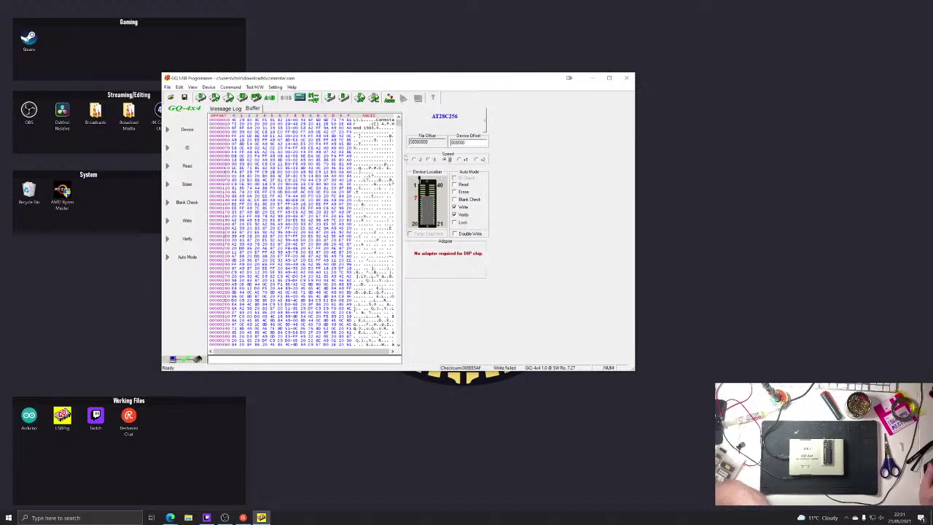
Step: Set the speed to 0 and retry writing the buffer to the AT28C256, reseating the chip between attempts
click(359, 102)
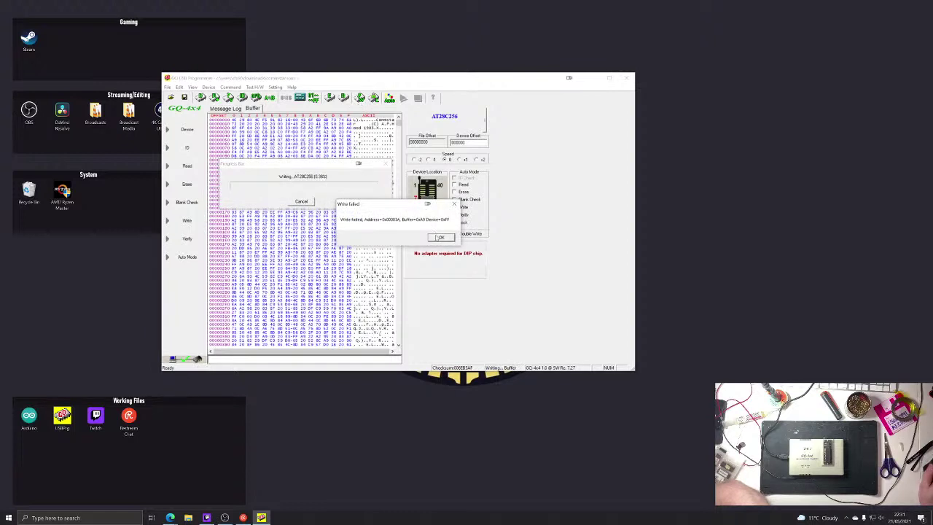
click(441, 238)
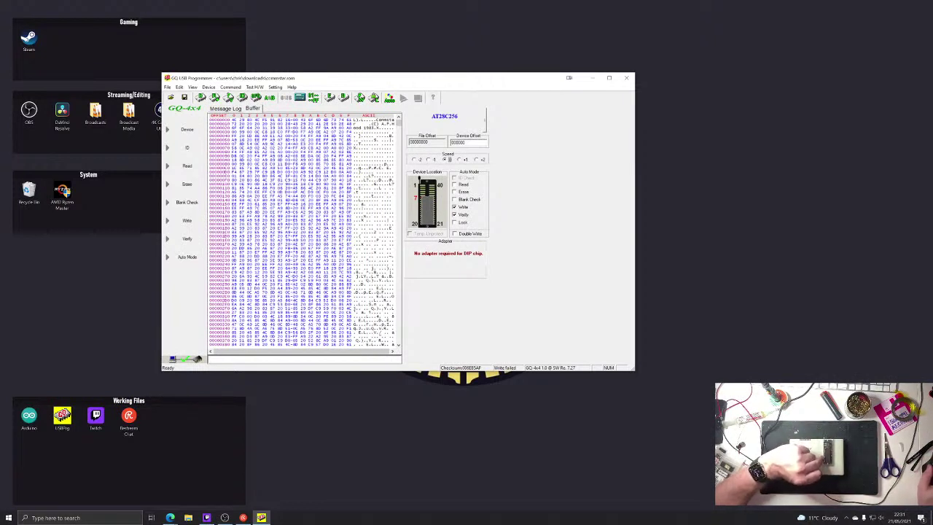
click(362, 102)
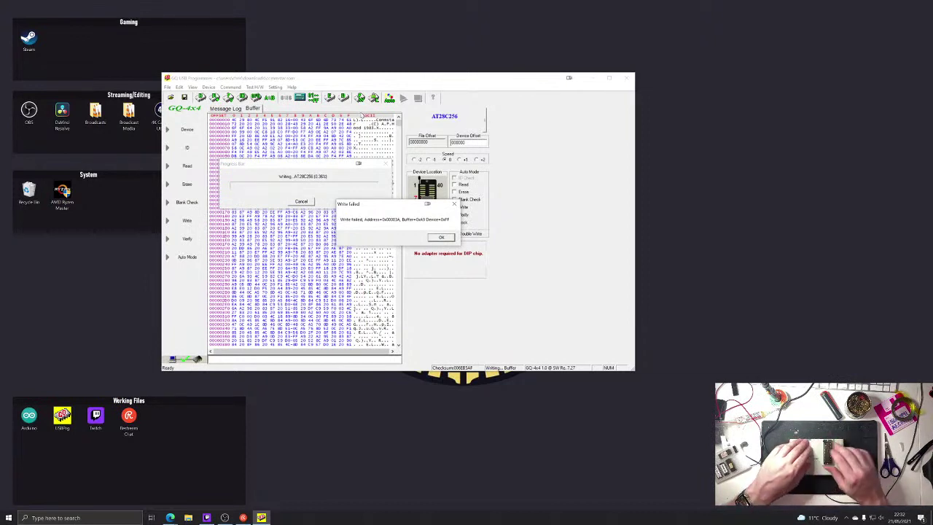
click(440, 238)
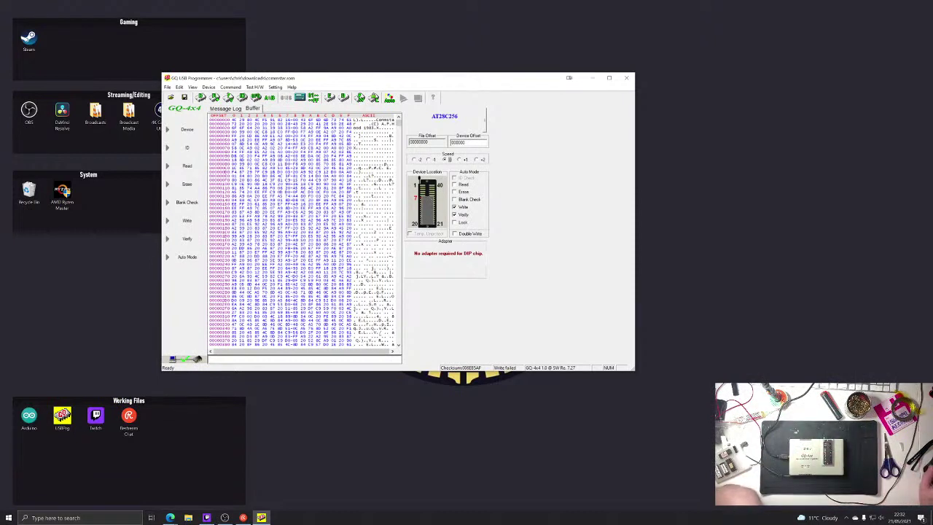
click(361, 97)
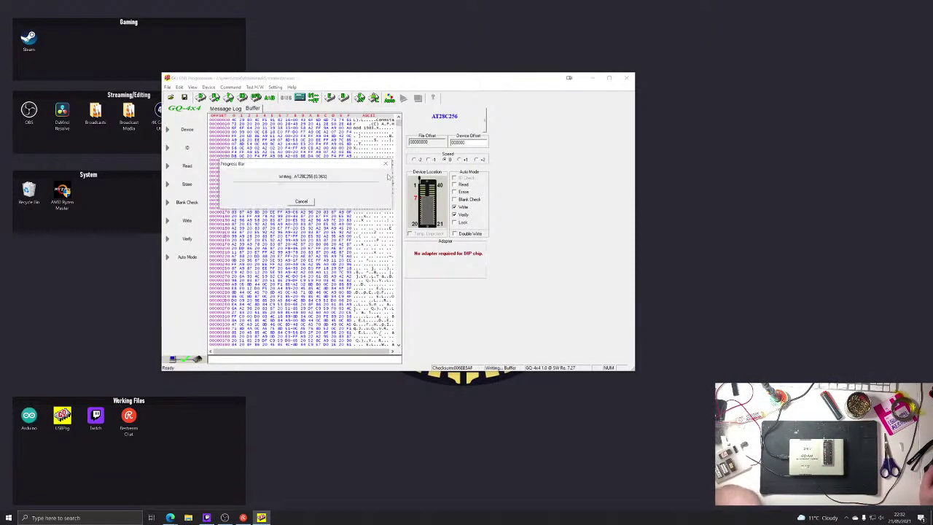
click(440, 238)
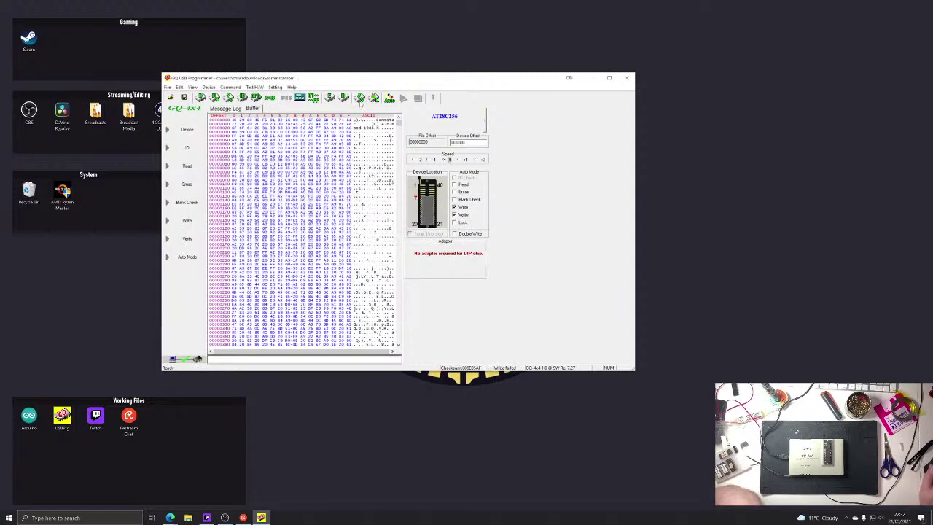
Step: Erase the AT28C256 and write the buffer to it with Double Write enabled
click(331, 97)
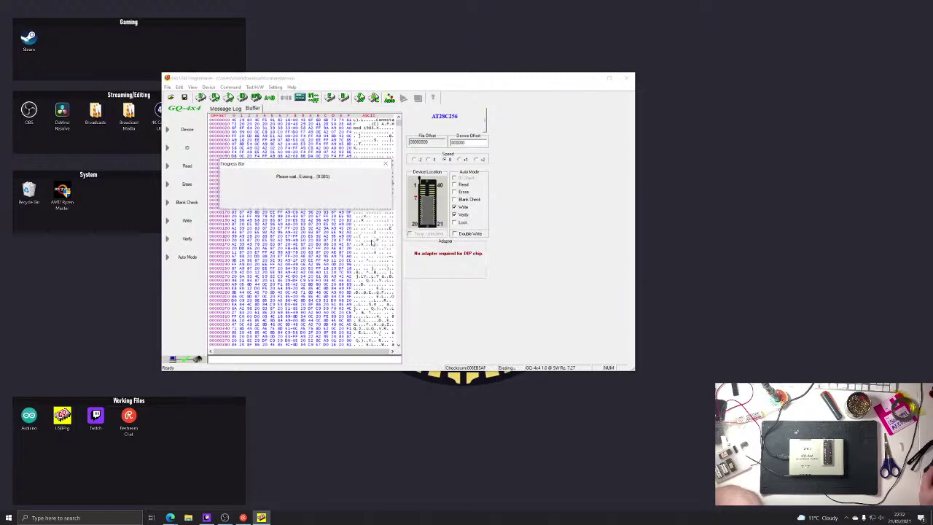
click(372, 242)
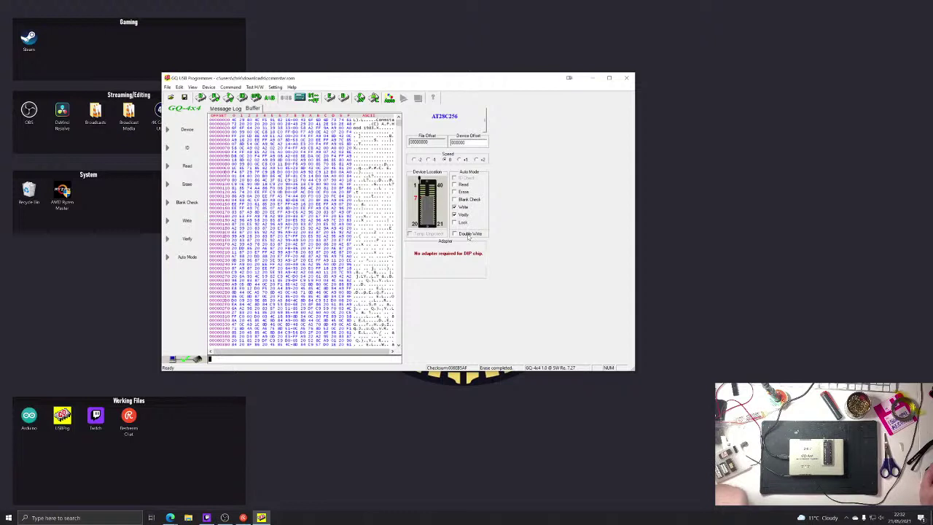
click(468, 234)
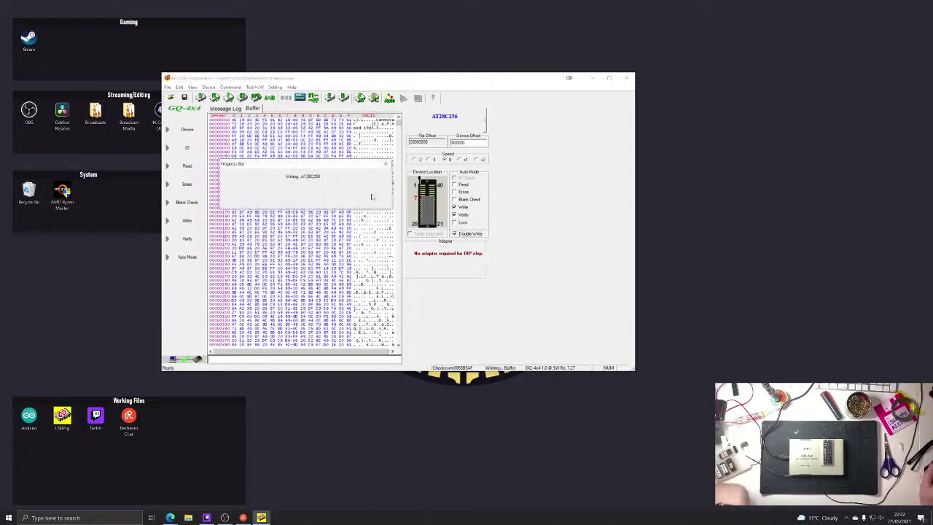
click(359, 97)
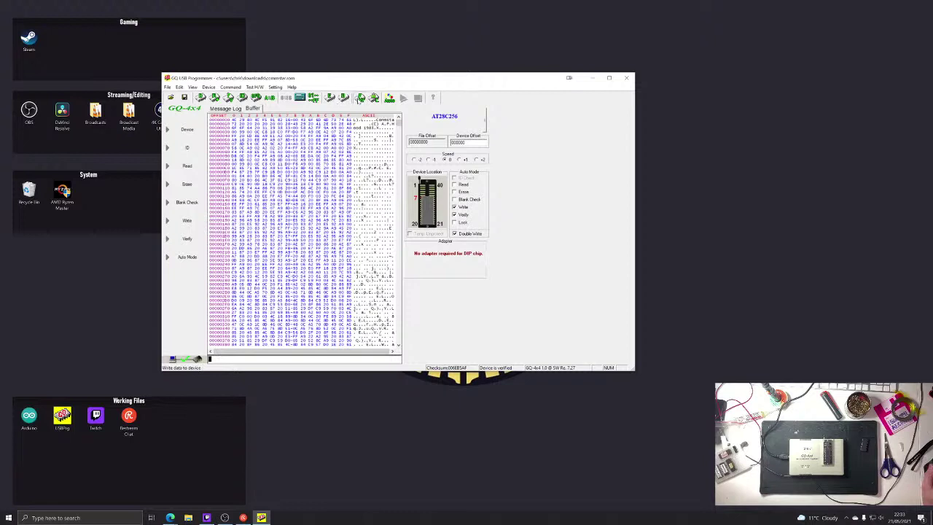
Step: Try to write the same buffer to another AT28C256 chip at speed 0 with Double Write enabled
click(360, 98)
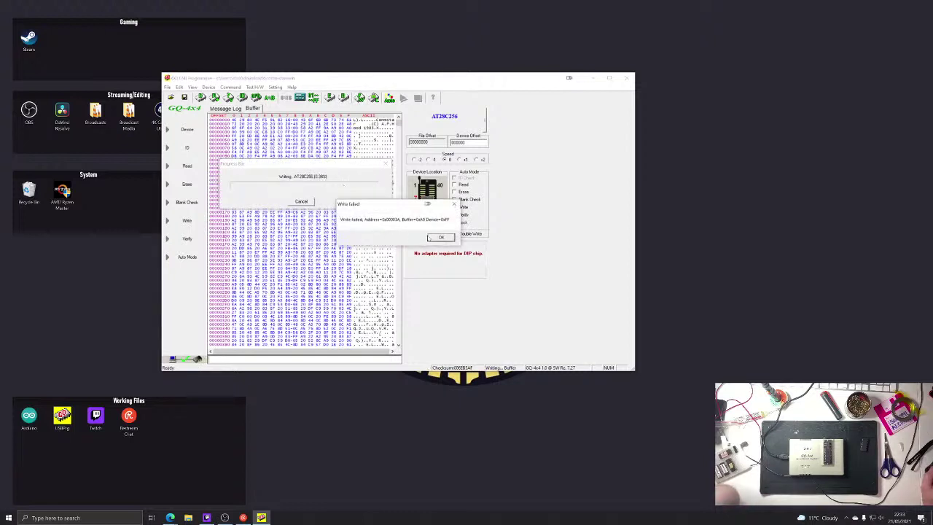
click(439, 238)
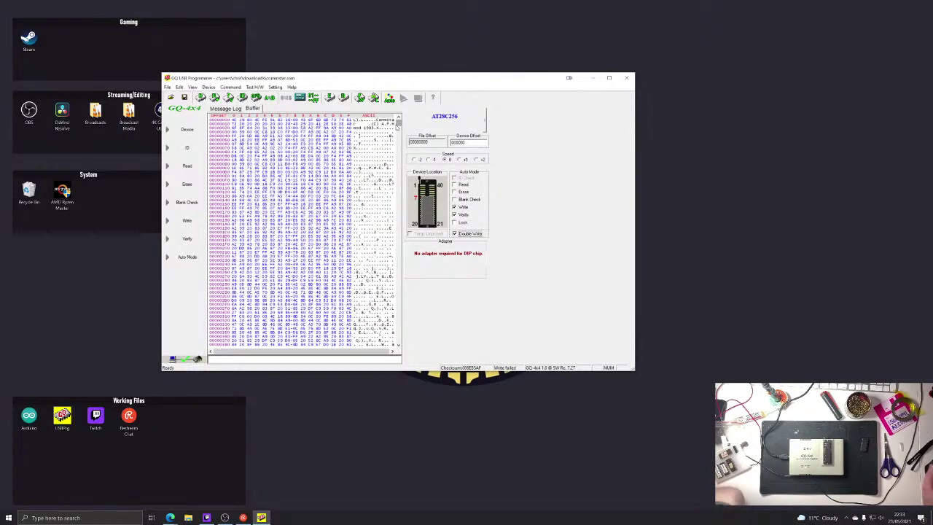
click(359, 98)
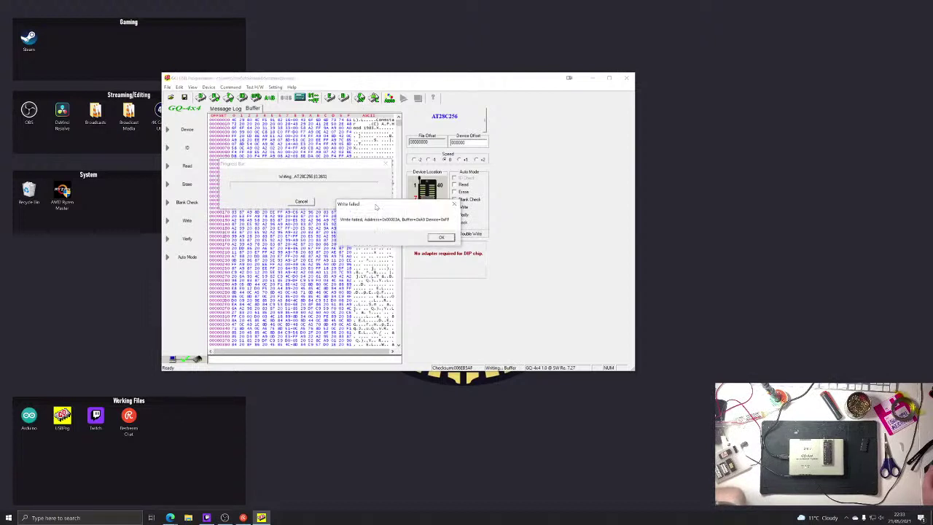
click(439, 237)
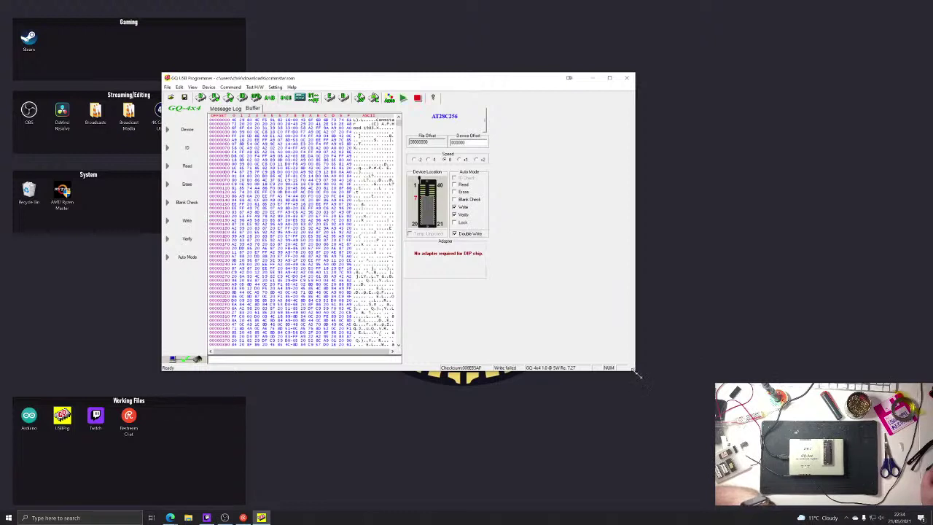
Step: Enlarge the programmer window and erase the inserted AT28C256 chip
drag(636, 376, 733, 451)
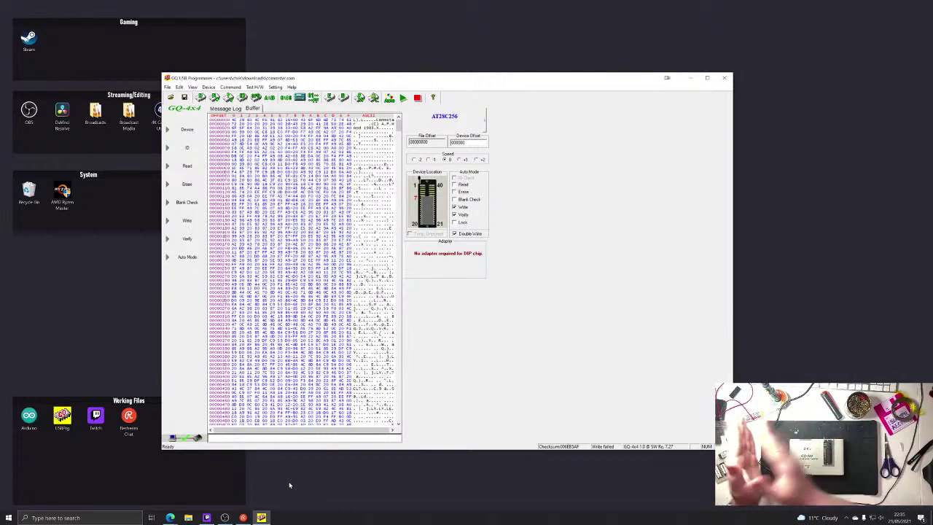
mouse_move(261, 435)
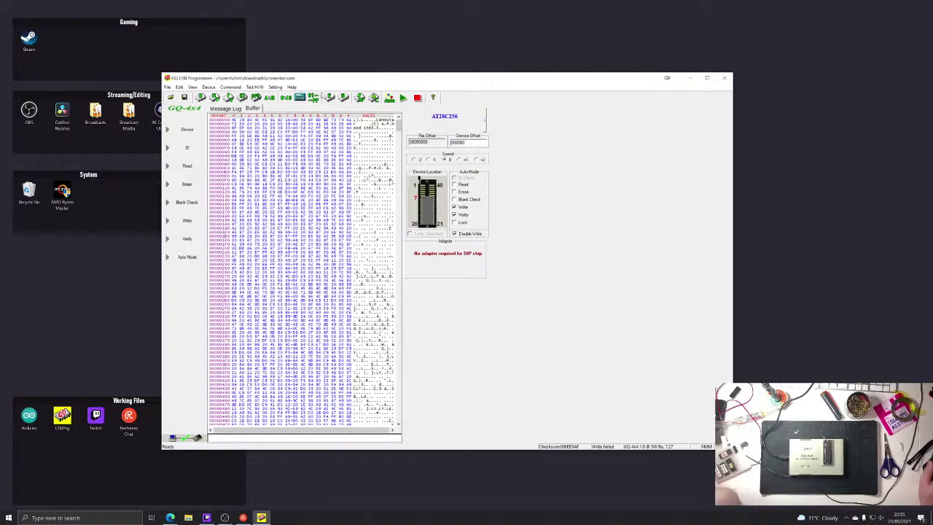
click(330, 98)
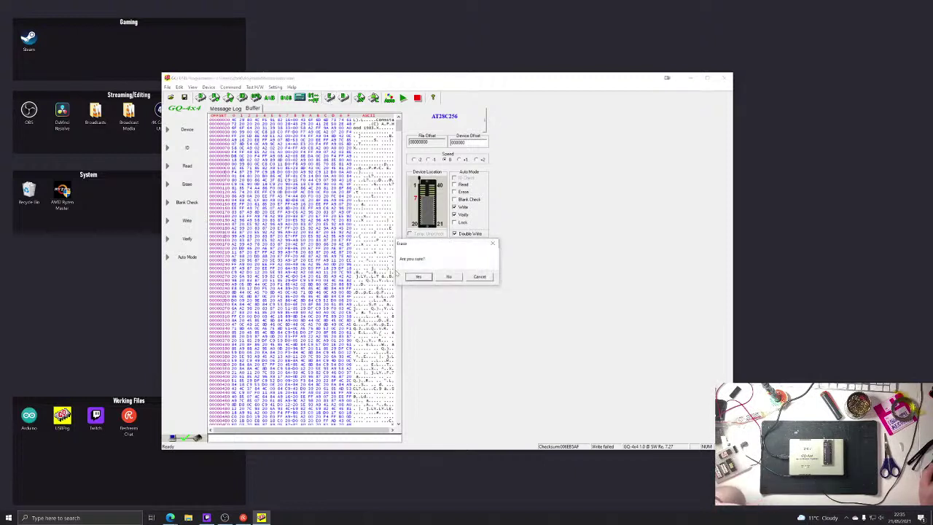
click(417, 276)
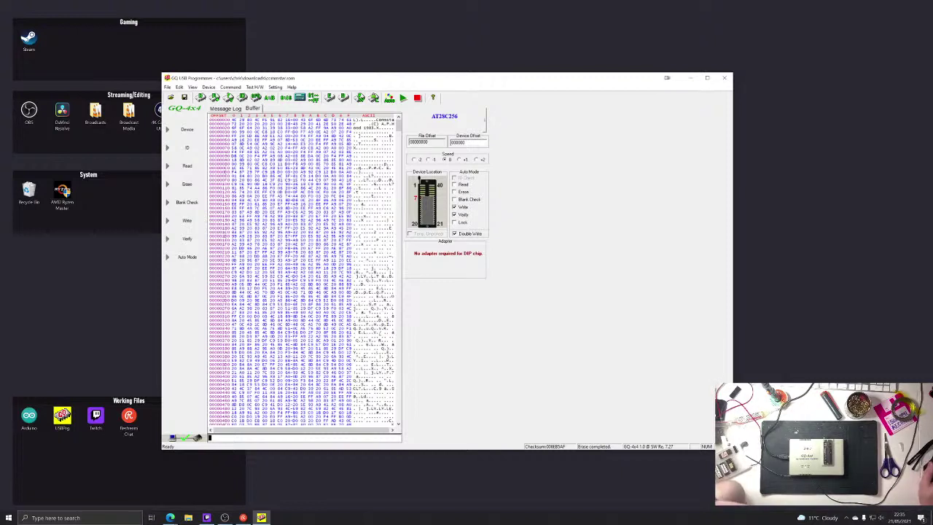
Step: Examine the buffer down to its last offsets and highlight the rows starting at offset 00004000
drag(398, 125, 405, 430)
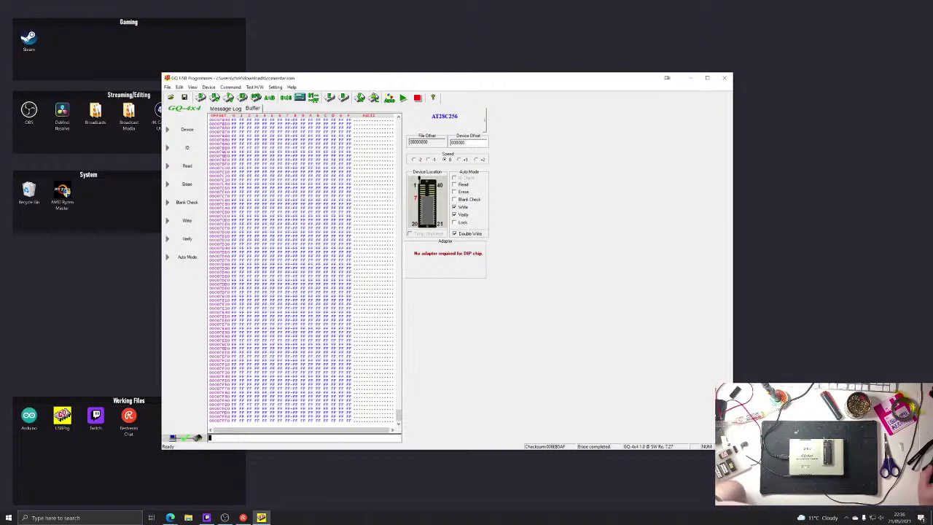
drag(399, 417, 418, 277)
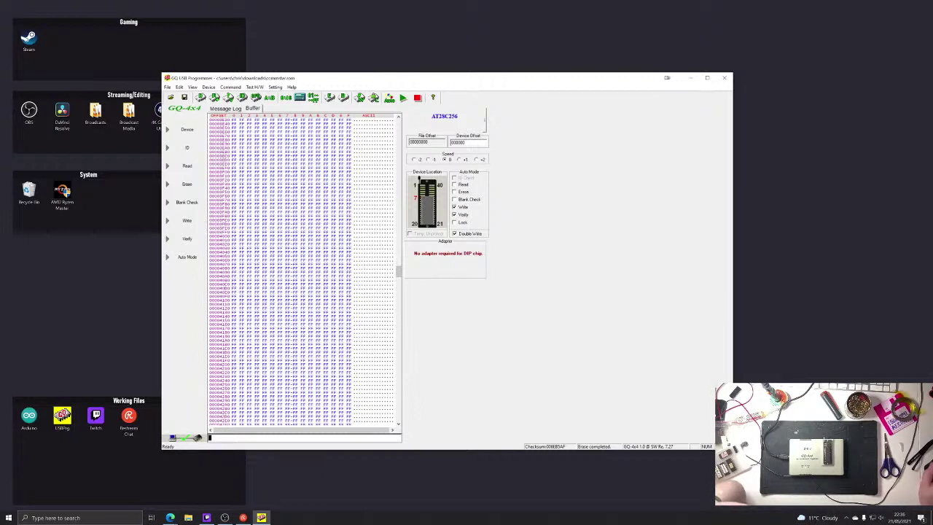
drag(233, 237, 351, 274)
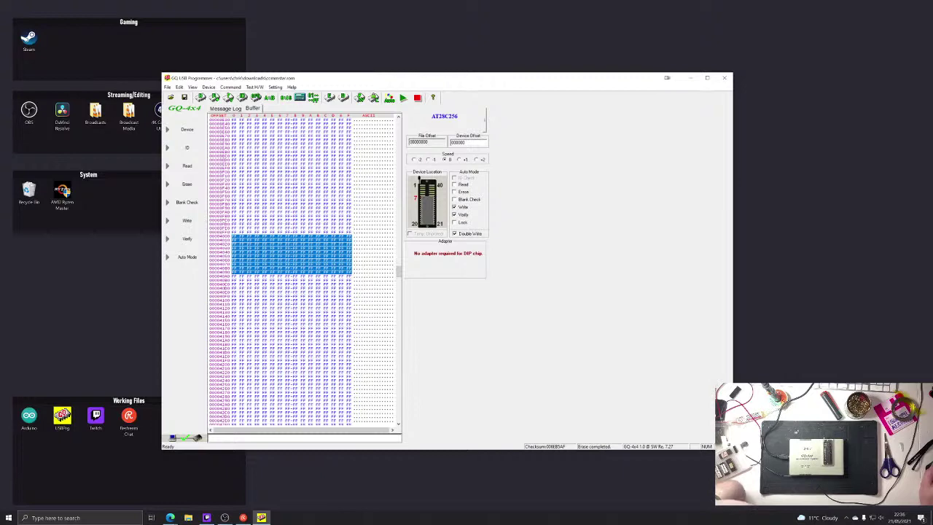
Step: Switch to the Edge browser, close the Streamlabs tab and search the web for "128k in hex"
mouse_move(170, 516)
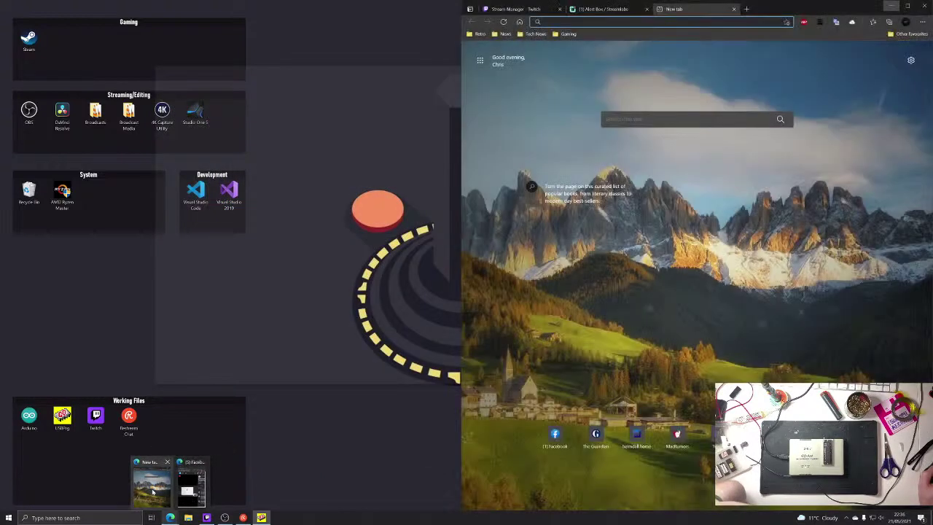
click(153, 488)
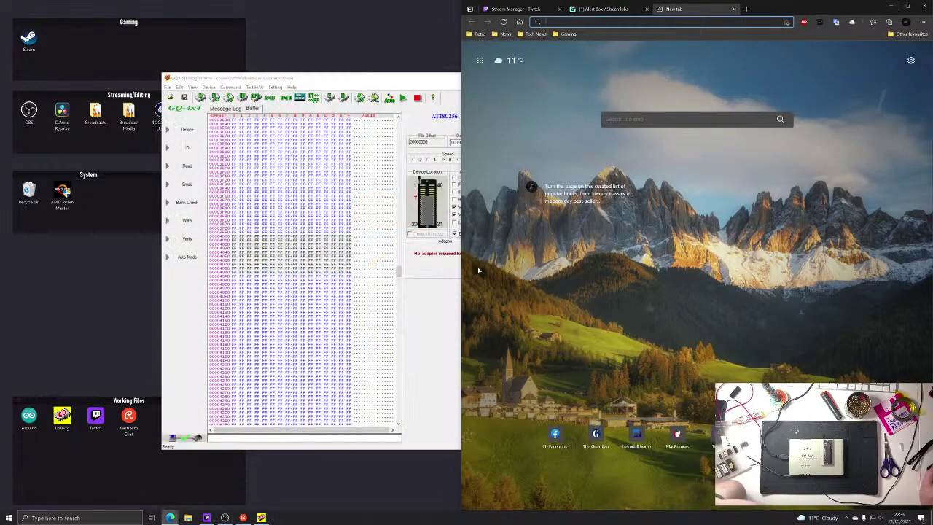
click(647, 8)
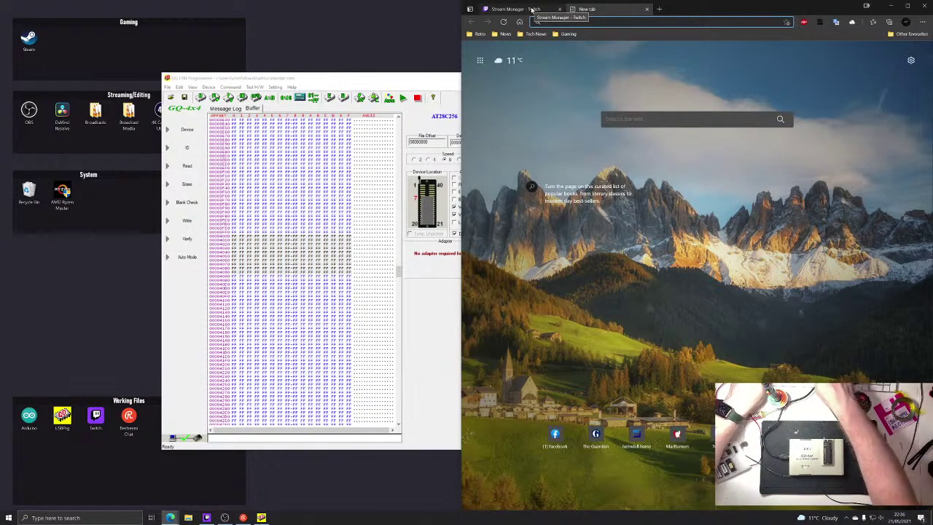
text(128k inn)
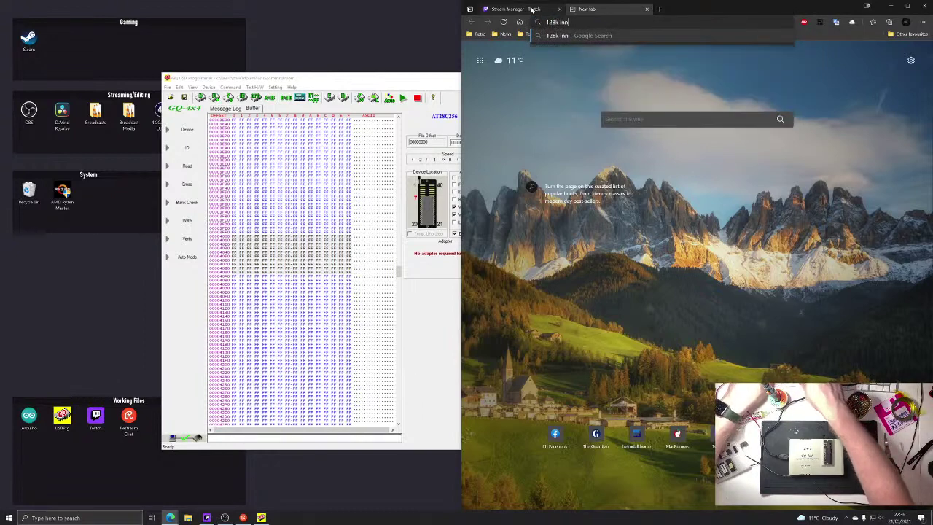
key(BackSpace)
text(he)
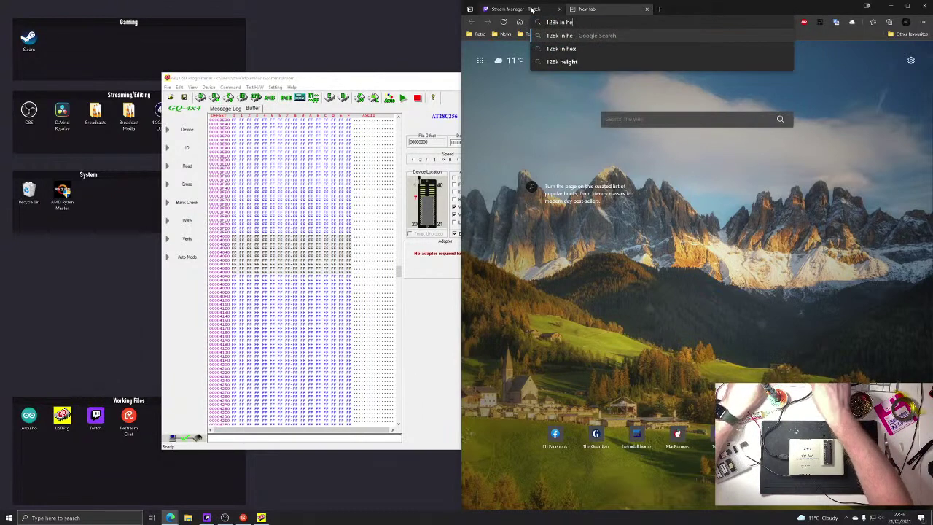
text(x)
key(Return)
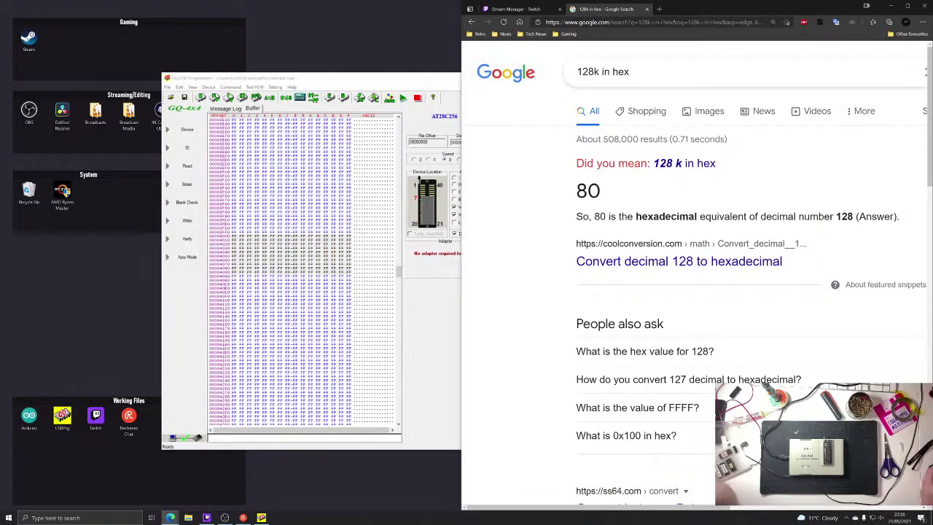
Step: Return to the GQ USB Programmer and examine the buffer's ROM data around offset 00001000
click(399, 272)
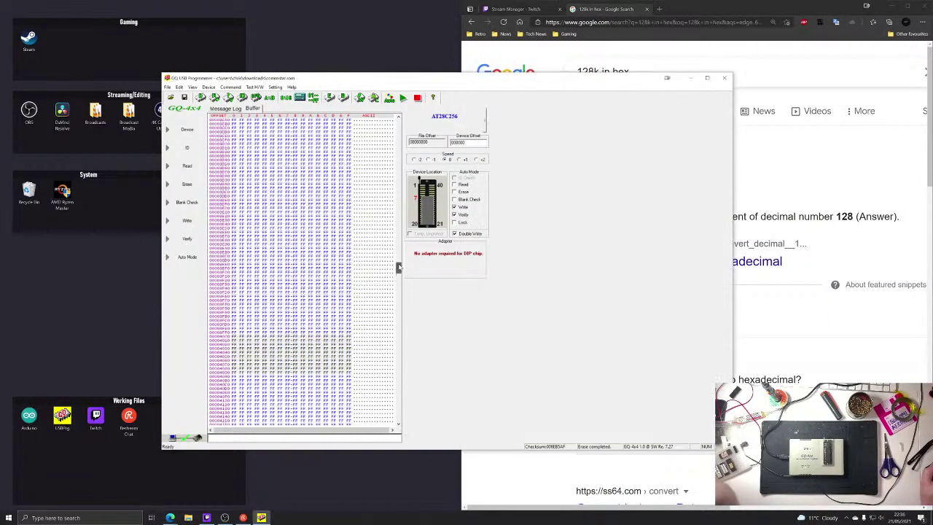
drag(399, 272, 398, 157)
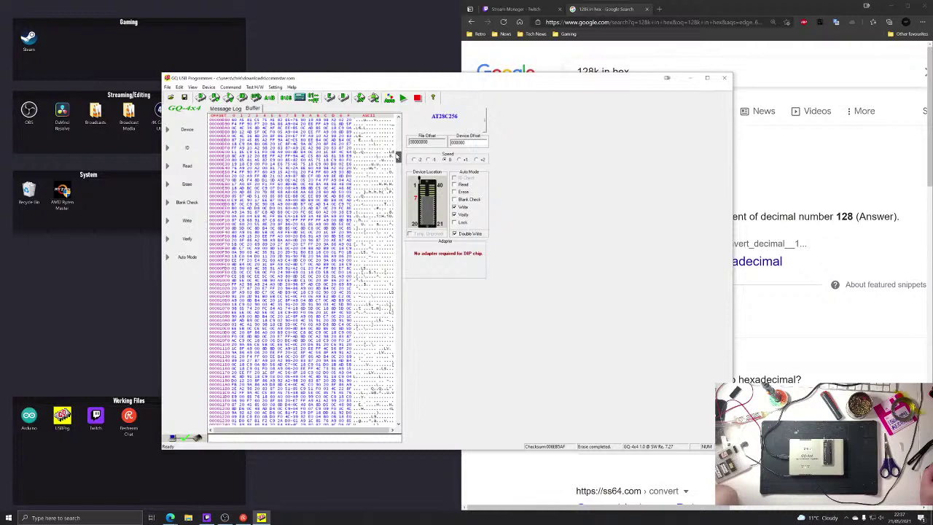
Step: Switch to the Edge browser, search the web for "64k in hex" and look through the results
click(687, 2)
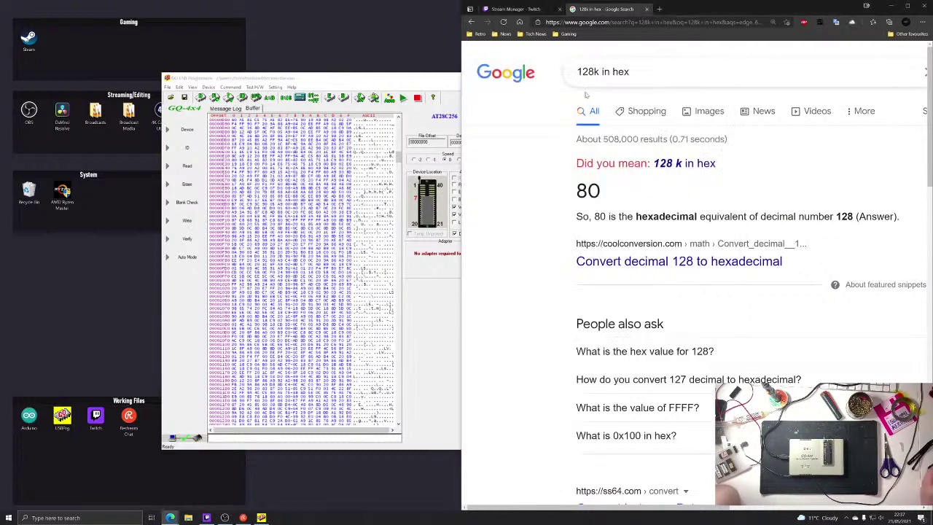
drag(596, 72, 562, 77)
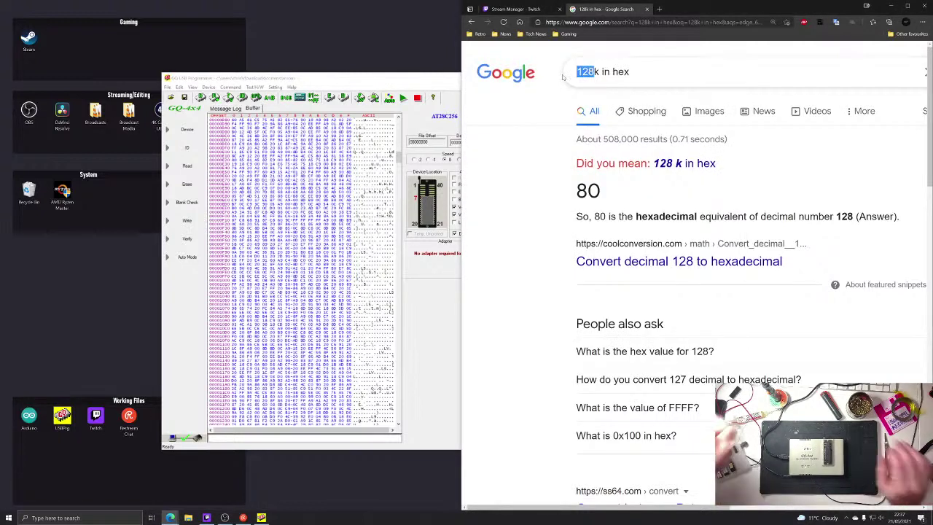
text(64)
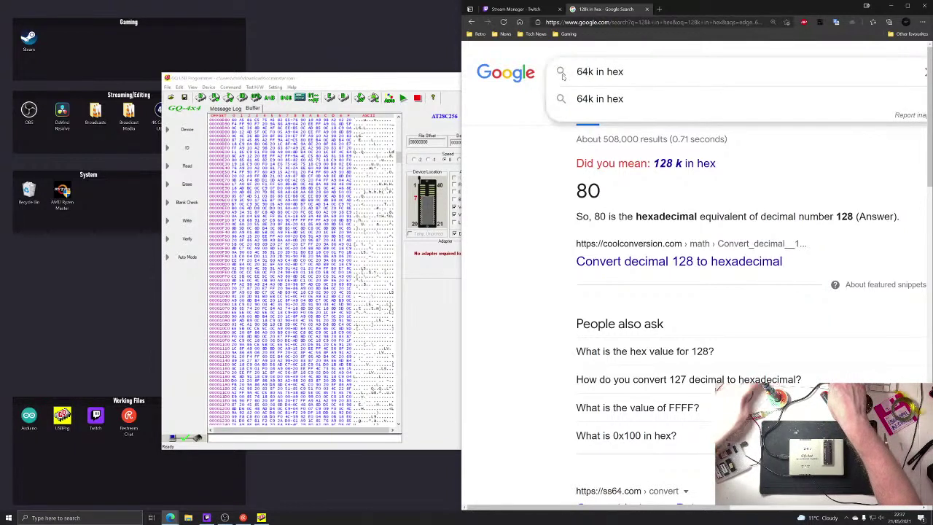
key(Return)
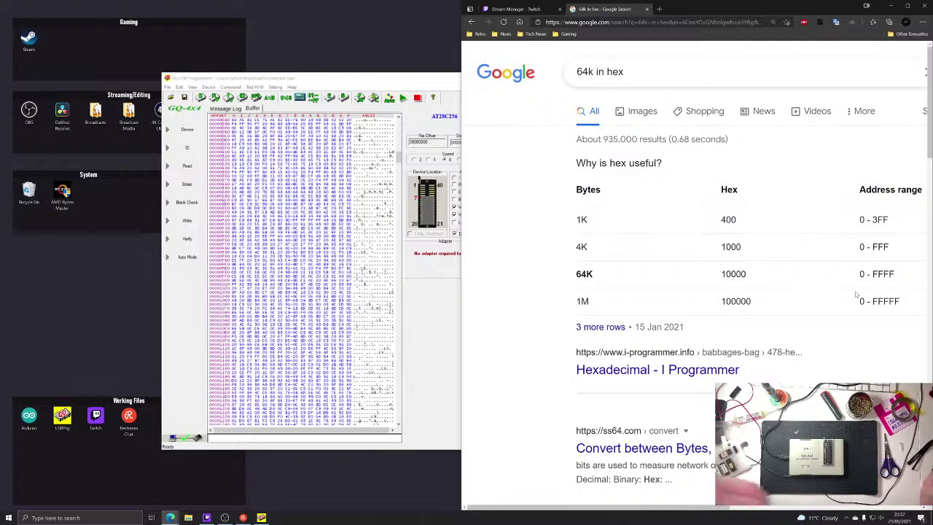
scroll(496, 252, down, 3)
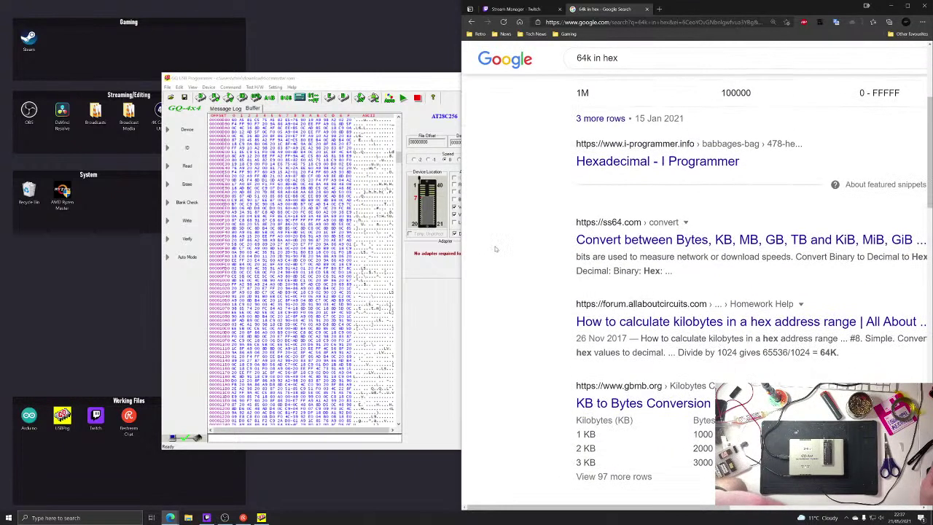
Step: Return to the "128k in hex" search results and highlight the hexadecimal answer
scroll(495, 252, up, 1)
text(128k in hex)
key(Return)
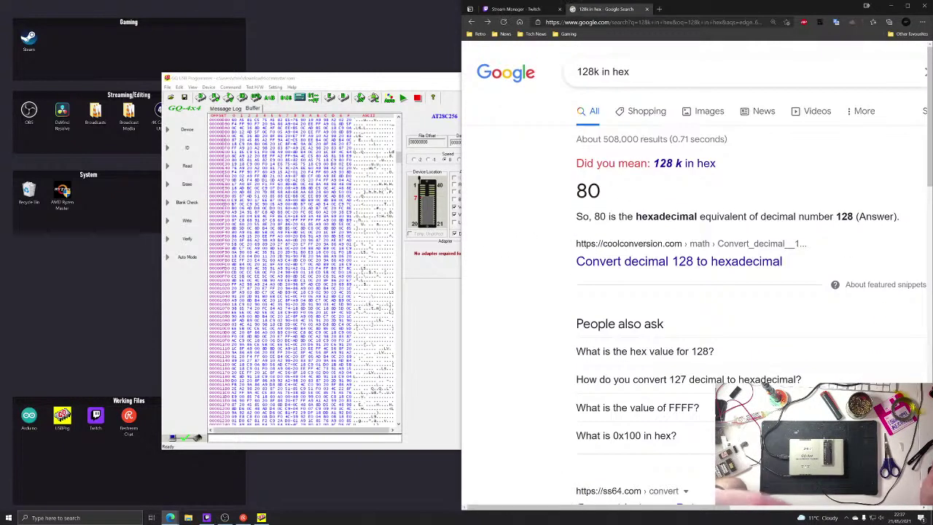
drag(602, 191, 573, 198)
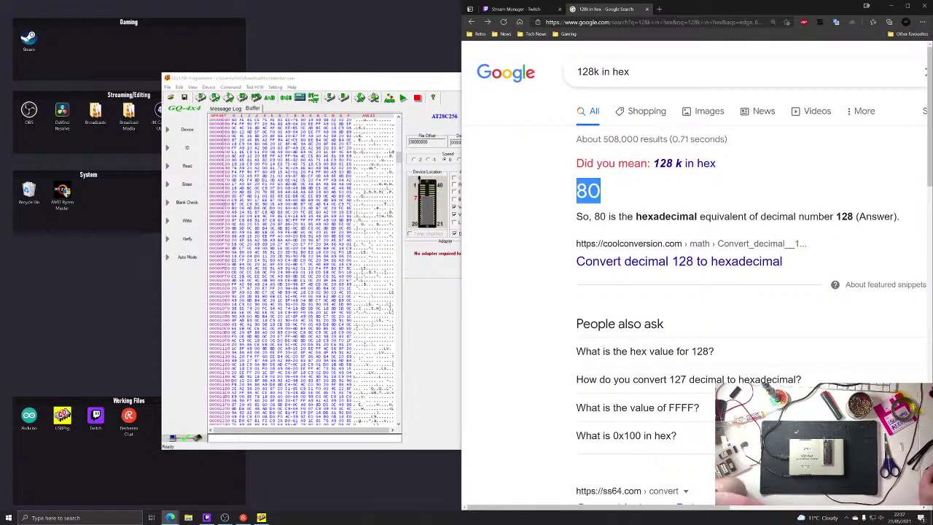
Step: Switch to the GQ USB Programmer and highlight the buffer data from offset 00000000 onward
click(452, 248)
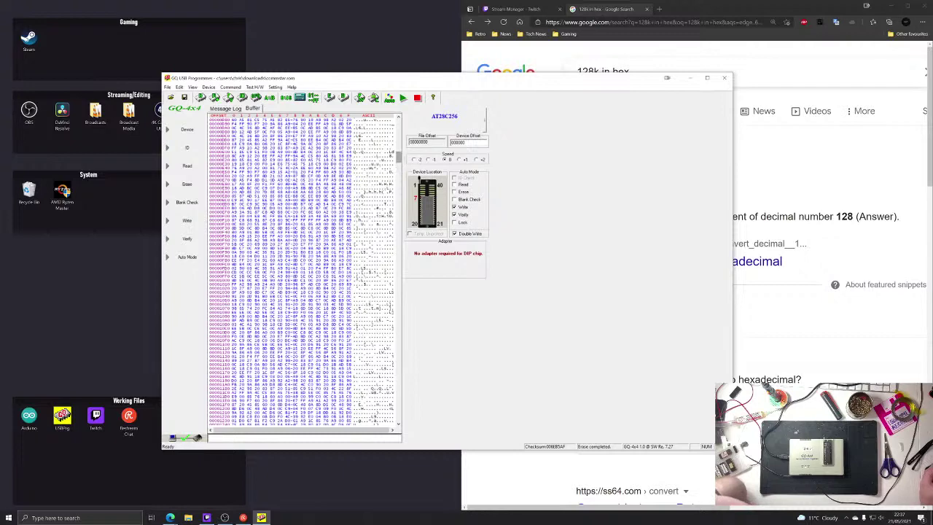
drag(398, 159, 400, 115)
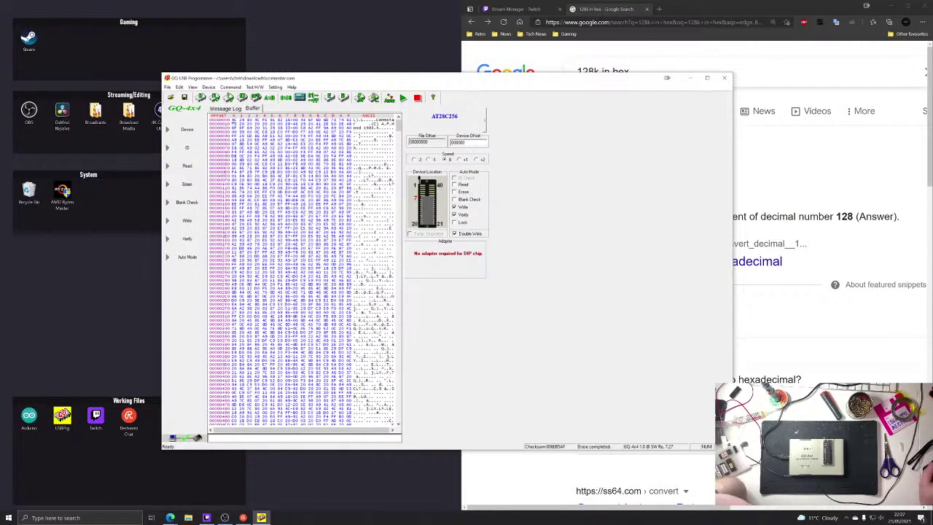
key(ctrl+a)
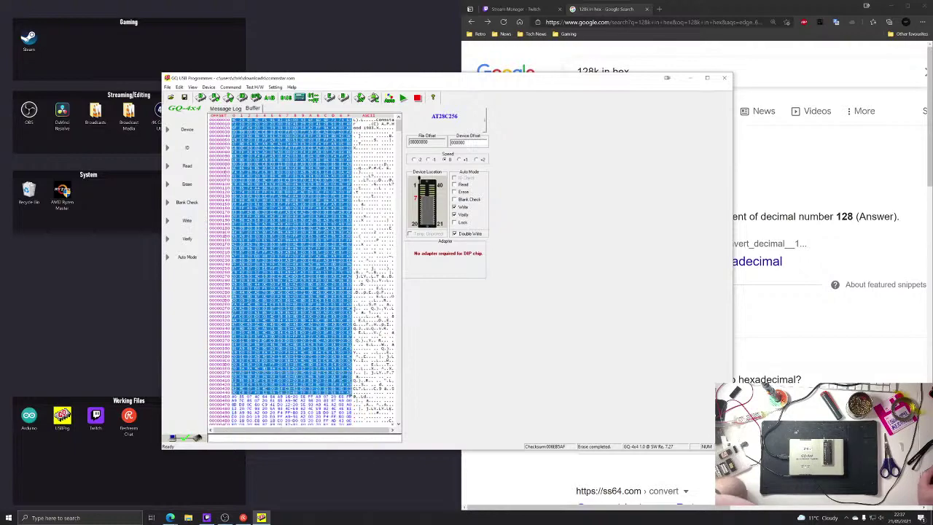